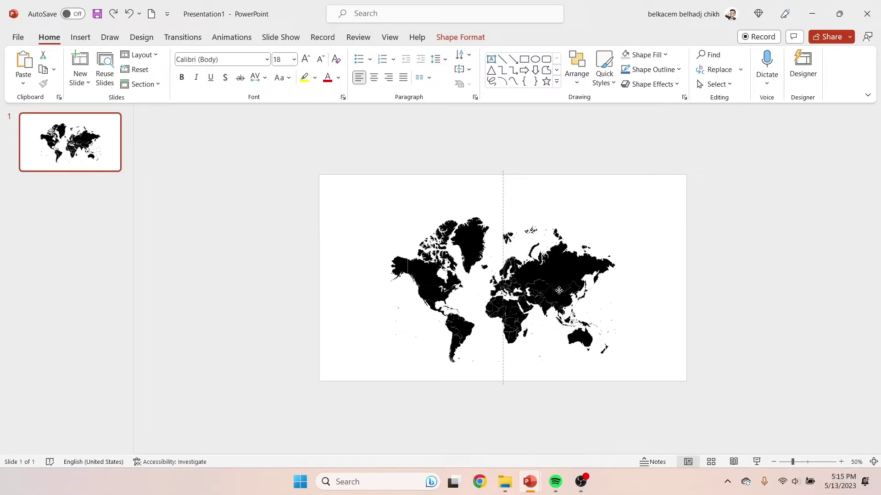
Fill the black world map light grey, then duplicate the slide with Ctrl+D
{"action": "left_click", "coordinate": [718, 285]}
{"action": "left_click", "coordinate": [606, 350]}
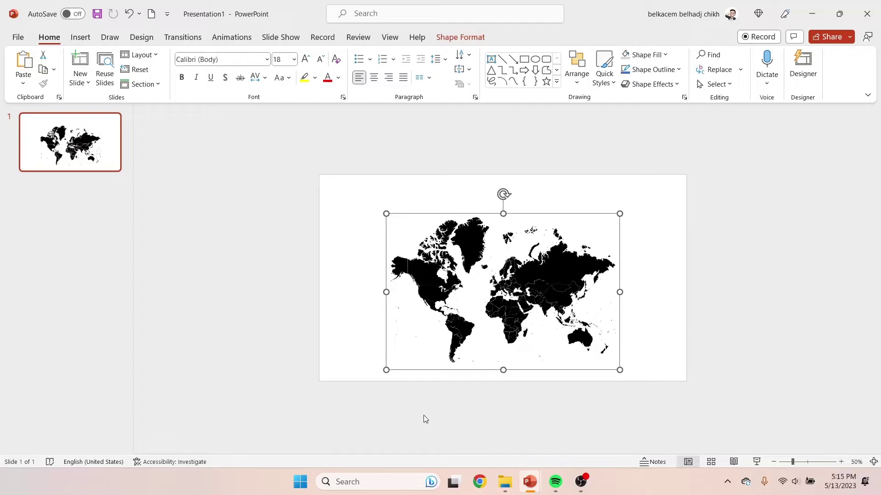
{"action": "left_click", "coordinate": [292, 313]}
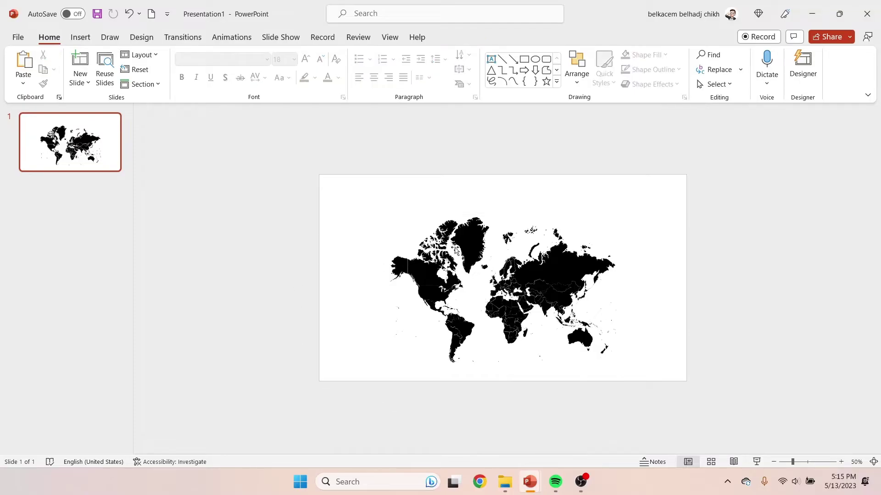
{"action": "left_click", "coordinate": [455, 250]}
{"action": "left_click", "coordinate": [449, 40]}
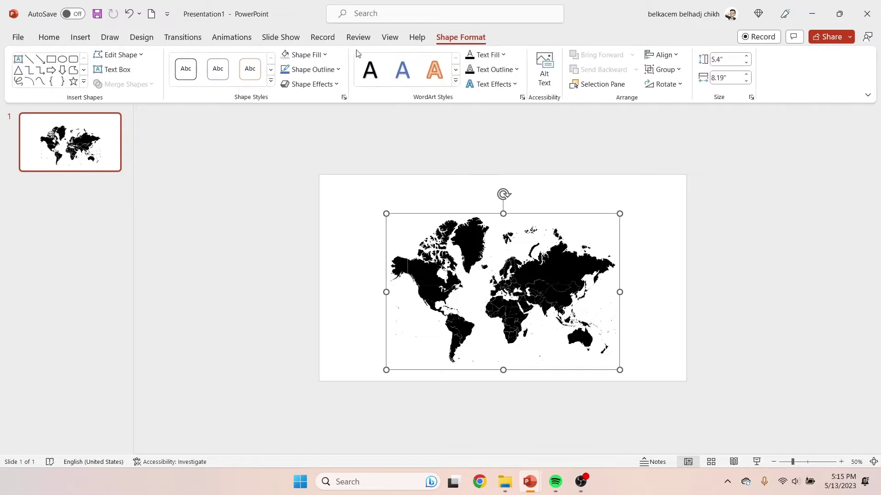
{"action": "left_click", "coordinate": [307, 57]}
{"action": "left_click", "coordinate": [285, 105]}
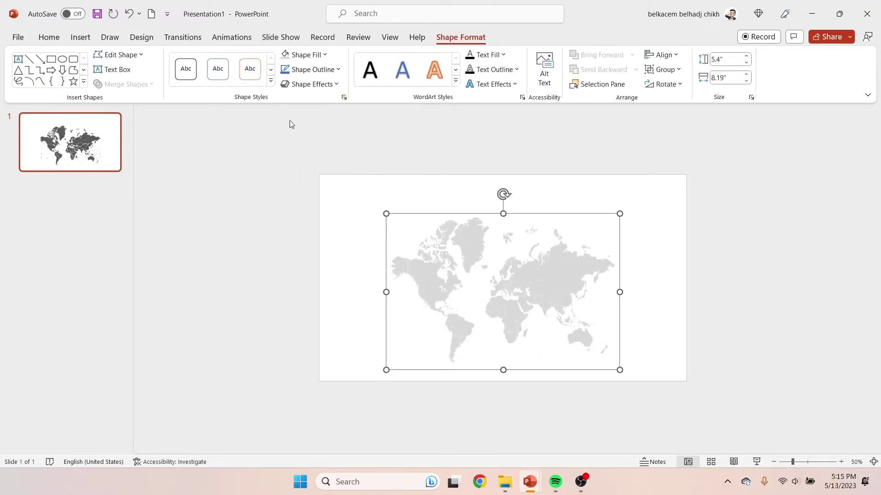
{"action": "left_click", "coordinate": [660, 202]}
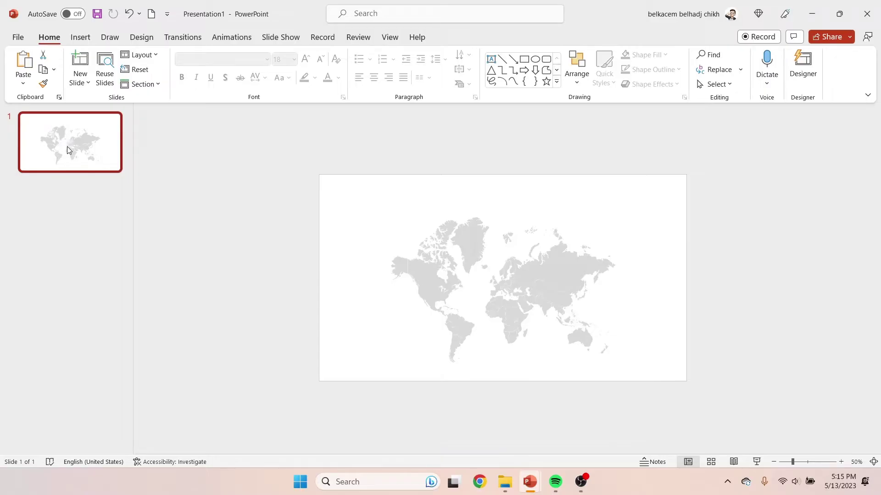
{"action": "key", "text": "ctrl+d"}
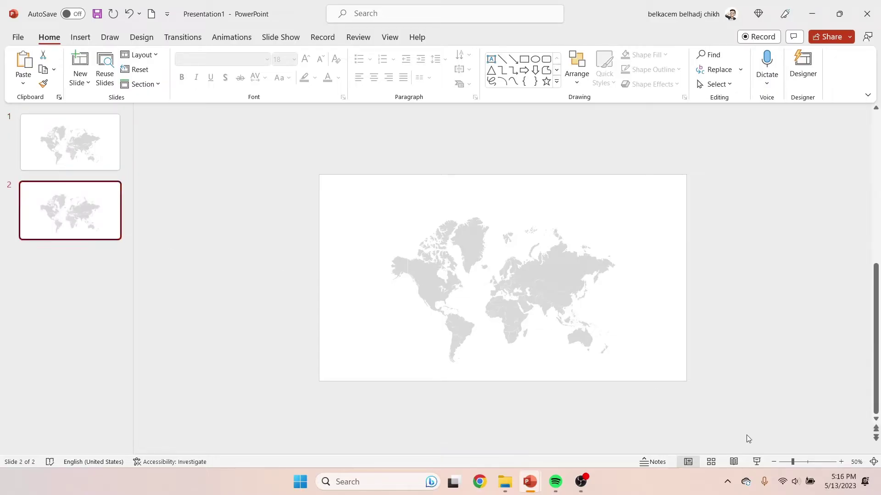
Enlarge slide 2's map from opposite corners and shift it to frame North America and the Atlantic
{"action": "mouse_move", "coordinate": [792, 462]}
{"action": "left_mouse_down"}
{"action": "mouse_move", "coordinate": [772, 464]}
{"action": "mouse_move", "coordinate": [785, 463]}
{"action": "left_mouse_up"}
{"action": "left_click", "coordinate": [525, 281]}
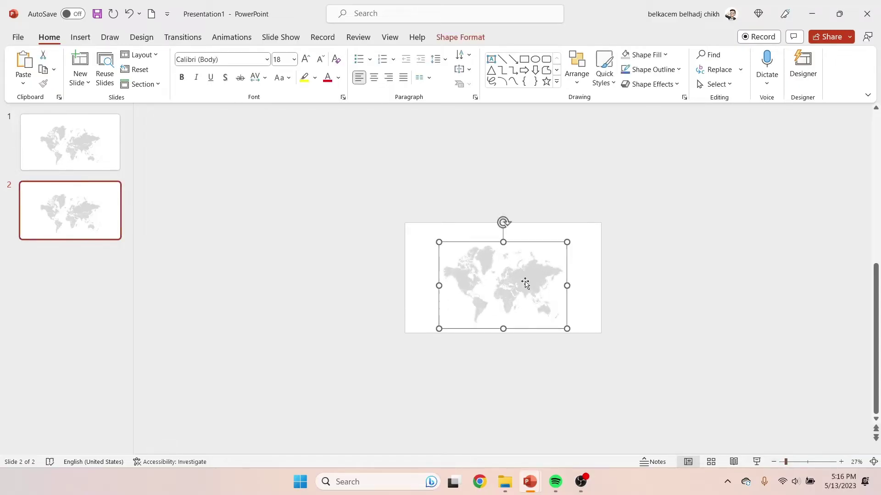
{"action": "left_click_drag", "start_coordinate": [437, 241], "coordinate": [258, 153]}
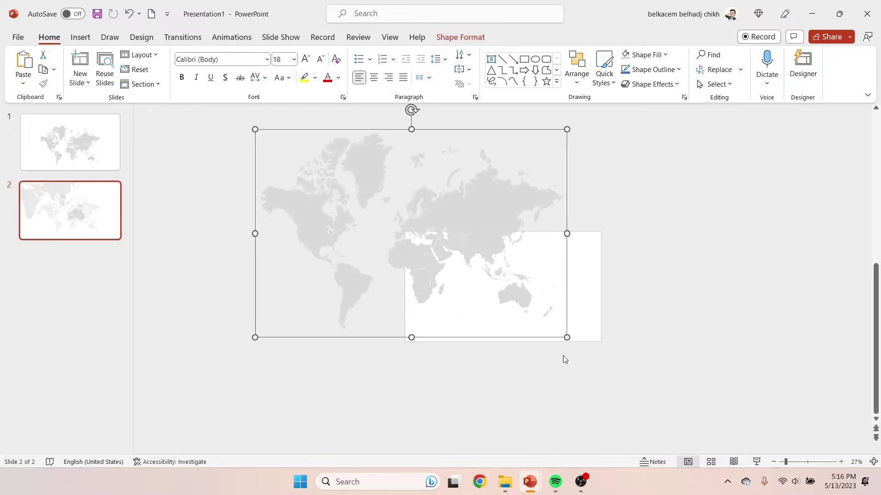
{"action": "left_click_drag", "start_coordinate": [568, 338], "coordinate": [742, 413]}
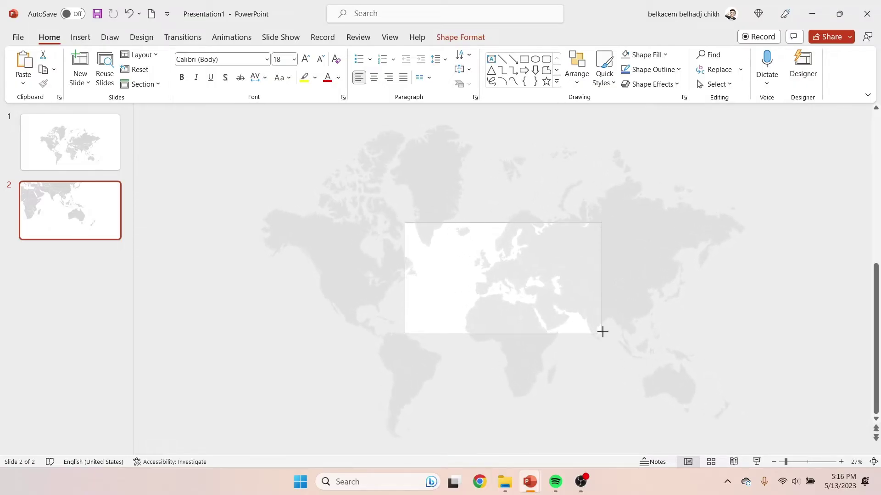
{"action": "left_click_drag", "start_coordinate": [560, 318], "coordinate": [631, 315]}
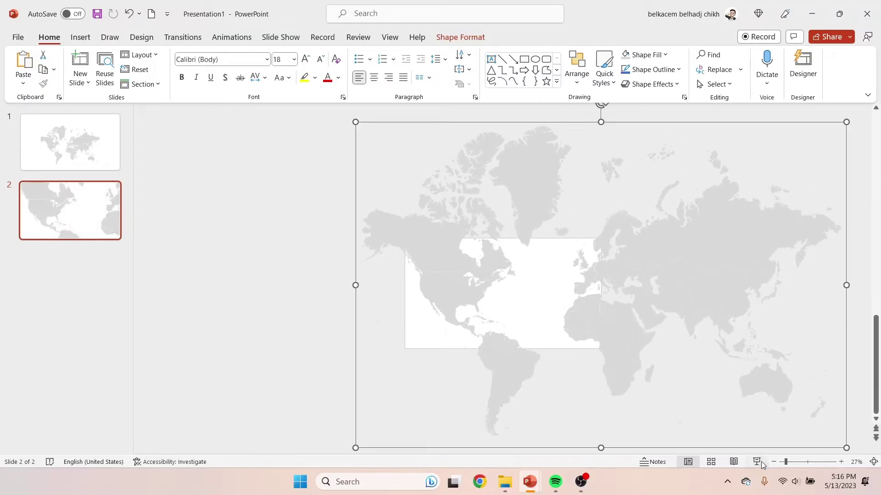
Preview slide 2 as a slide show, then duplicate it as slide 3
{"action": "left_click", "coordinate": [761, 464]}
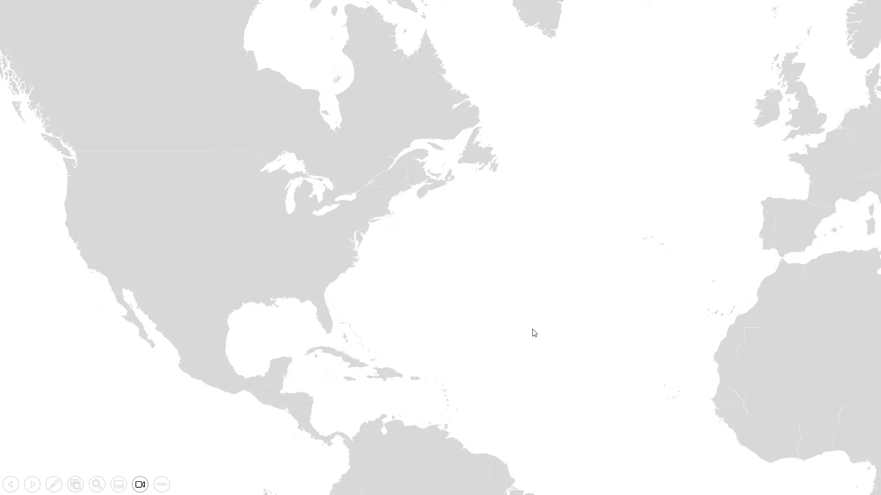
{"action": "key", "text": "Escape"}
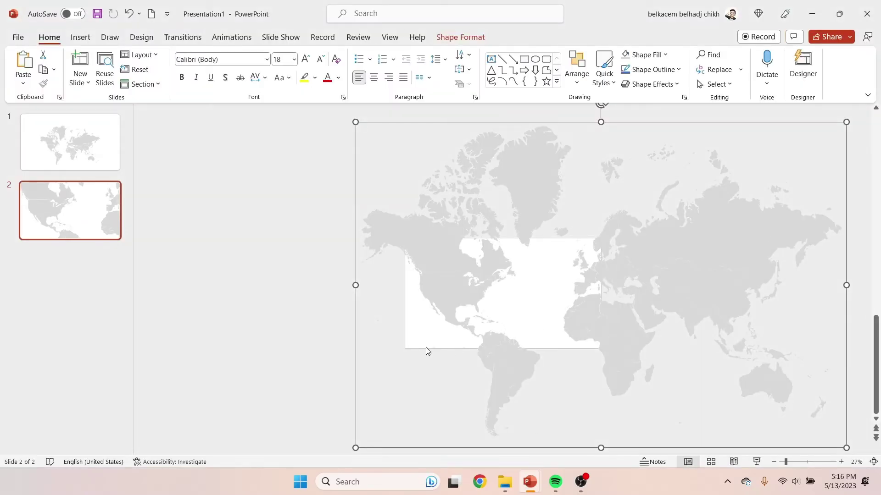
{"action": "left_click", "coordinate": [314, 221]}
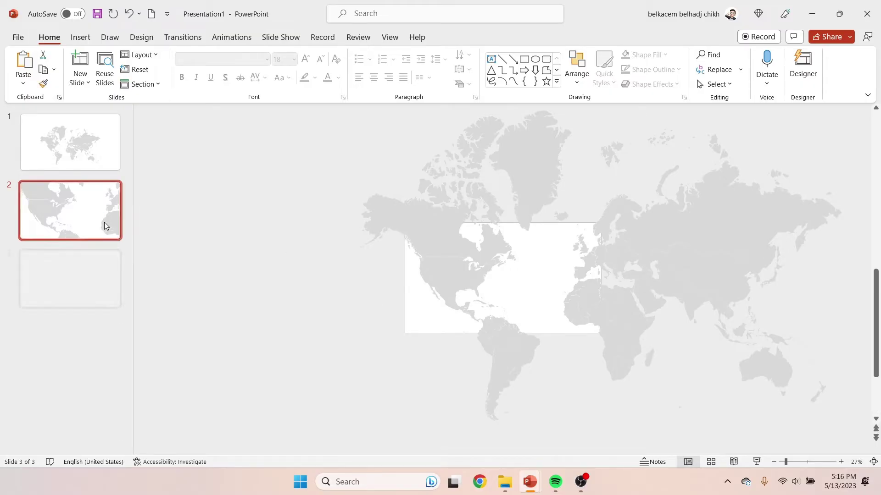
{"action": "key", "text": "ctrl+d"}
Move slide 3's map to frame South America and Africa, then duplicate it as slide 4
{"action": "left_click_drag", "start_coordinate": [577, 331], "coordinate": [542, 250]}
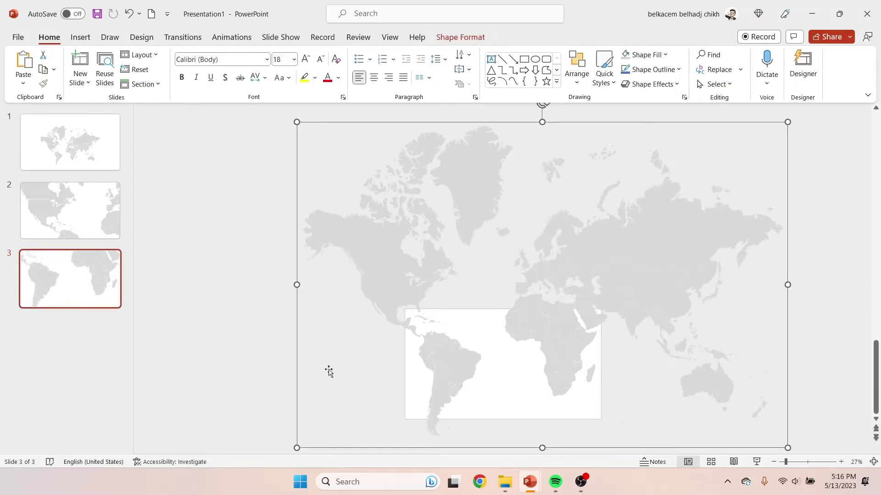
{"action": "left_click", "coordinate": [110, 288]}
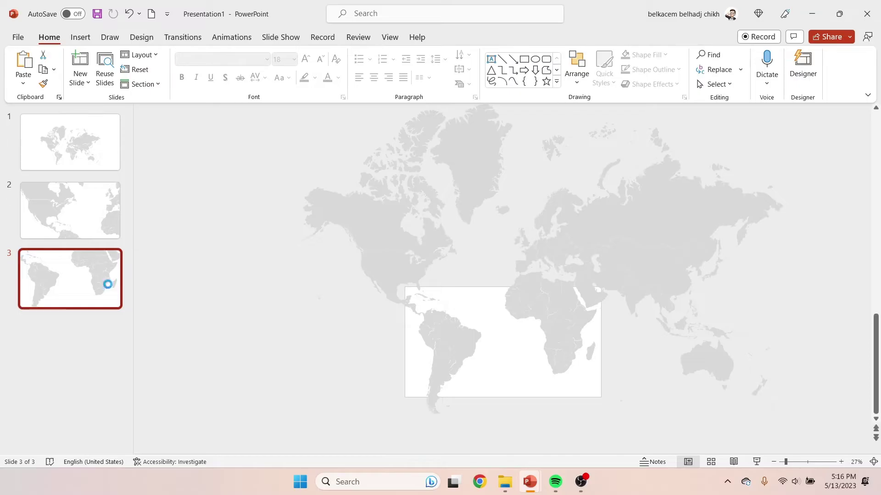
{"action": "key", "text": "ctrl+d"}
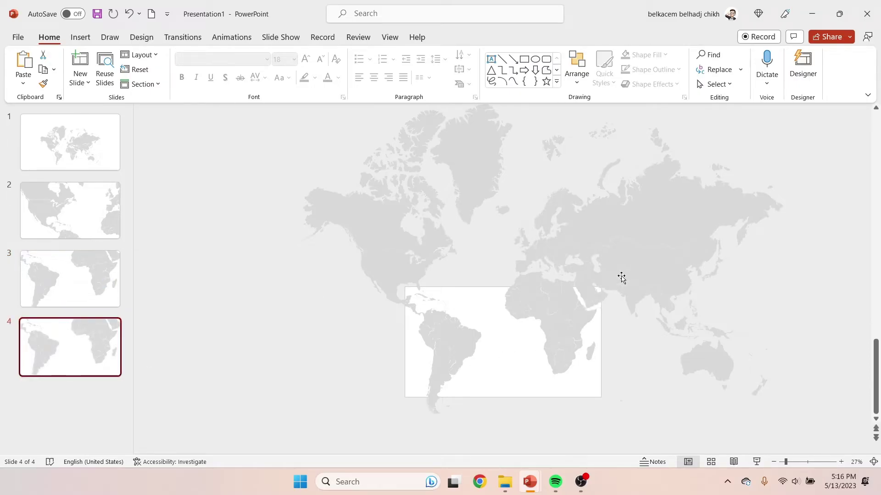
Shift slide 4's map to bring the Middle East and Asia onto the slide
{"action": "left_click_drag", "start_coordinate": [649, 241], "coordinate": [533, 289]}
{"action": "left_click_drag", "start_coordinate": [785, 462], "coordinate": [798, 462]}
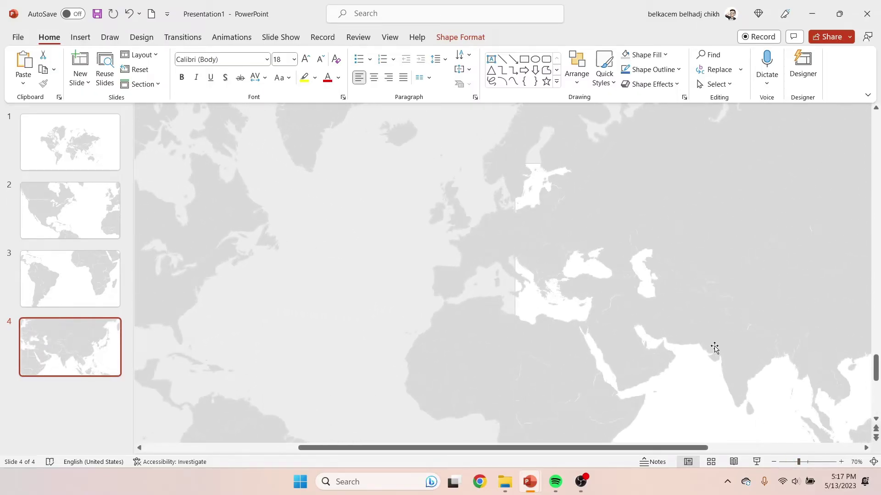
{"action": "left_click_drag", "start_coordinate": [691, 325], "coordinate": [684, 316]}
{"action": "left_click_drag", "start_coordinate": [800, 465], "coordinate": [788, 464]}
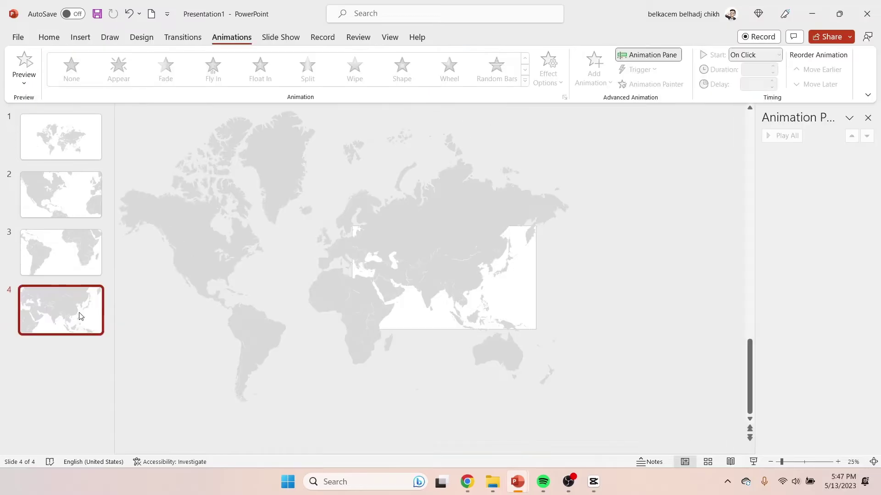
Duplicate slide 4 as slide 5 and nudge its map to frame Europe and the Middle East
{"action": "right_click", "coordinate": [94, 326]}
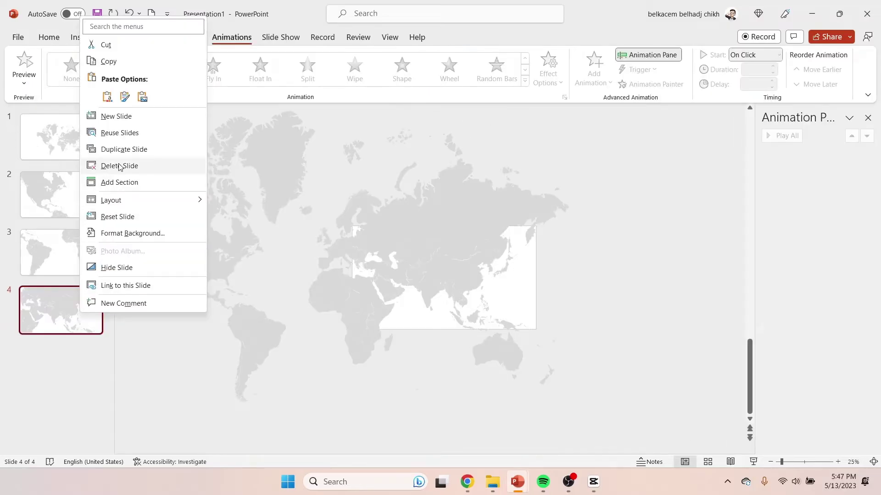
{"action": "left_click", "coordinate": [123, 149]}
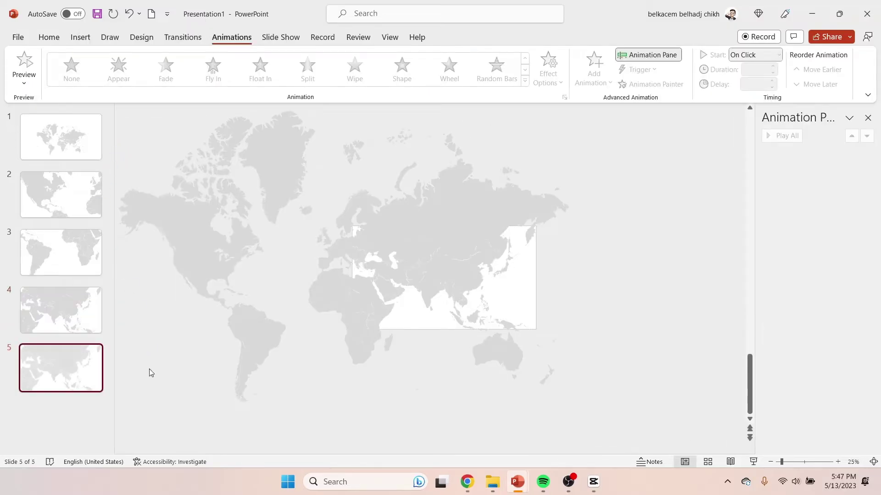
{"action": "left_click_drag", "start_coordinate": [388, 232], "coordinate": [446, 246]}
Duplicate slide 5 as slide 6 and move its map left to frame East Asia
{"action": "right_click", "coordinate": [51, 364]}
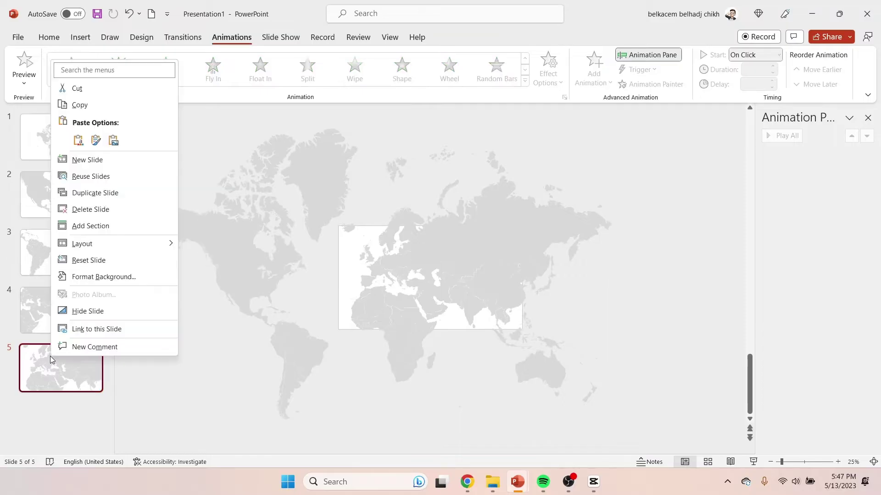
{"action": "left_click", "coordinate": [113, 192]}
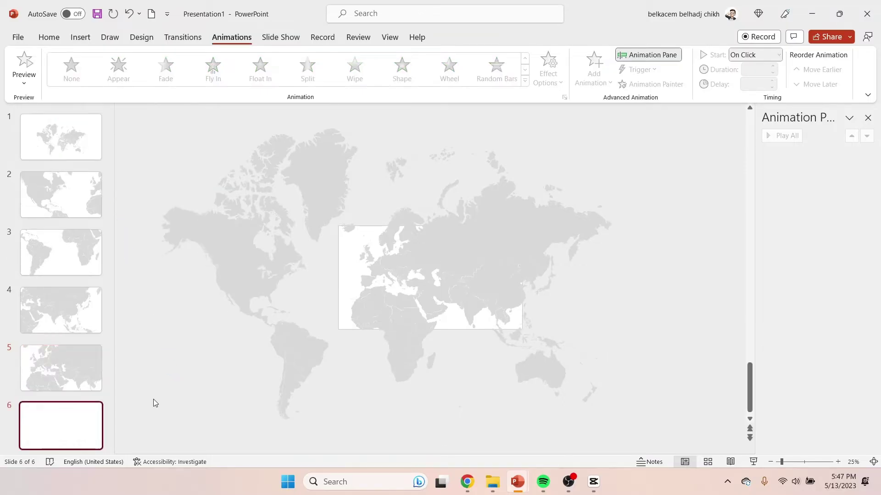
{"action": "left_click_drag", "start_coordinate": [495, 281], "coordinate": [342, 276]}
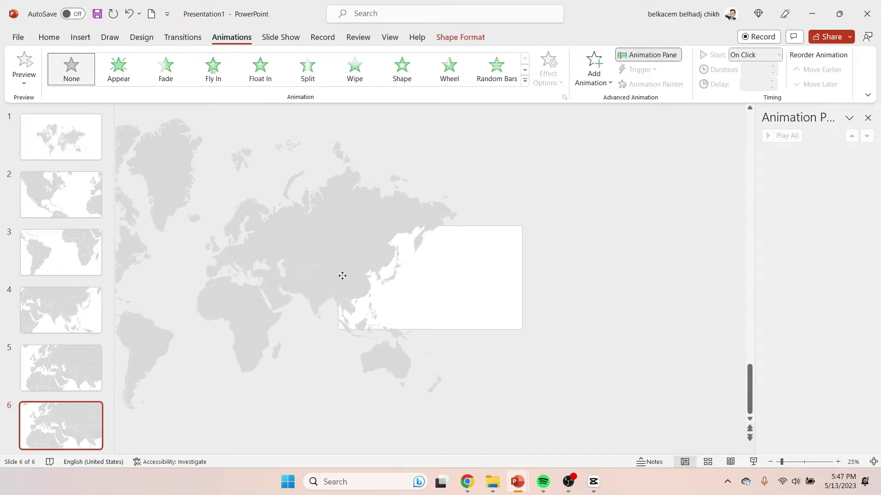
{"action": "left_click", "coordinate": [678, 225]}
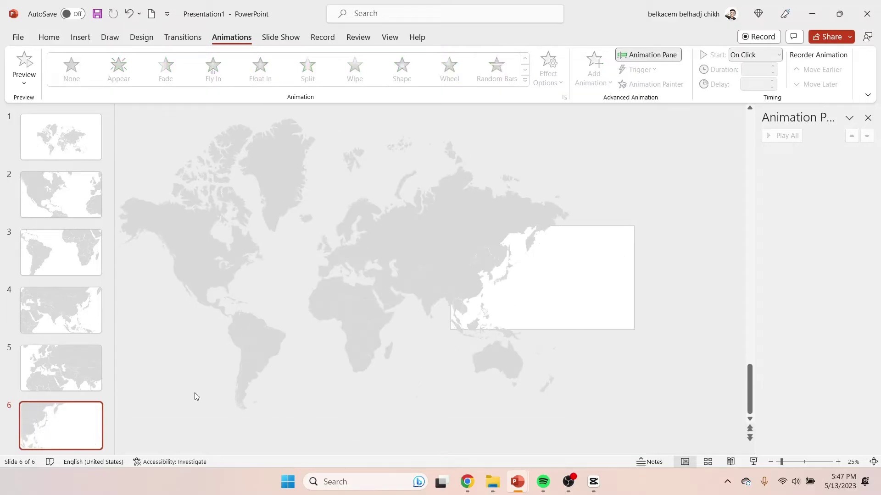
{"action": "right_click", "coordinate": [501, 274]}
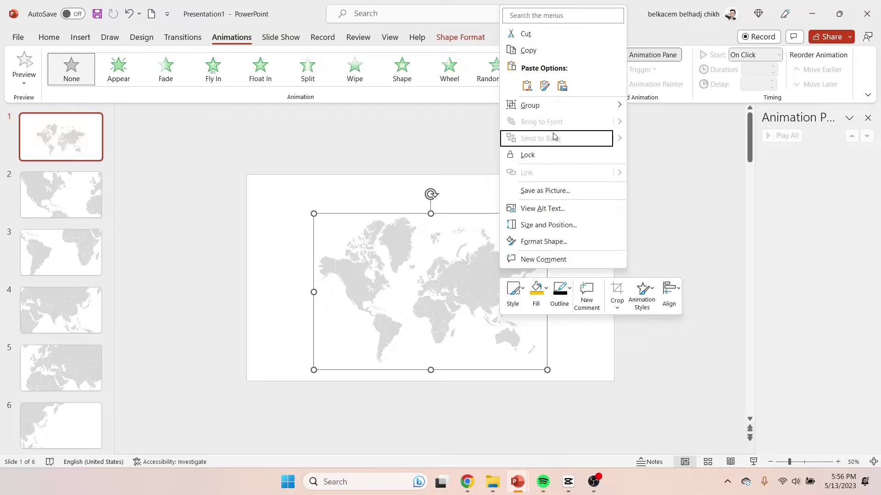
Ungroup the map on slide 6 and then on slide 2 into separate country shapes
{"action": "mouse_move", "coordinate": [570, 108]}
{"action": "left_click", "coordinate": [656, 139]}
{"action": "left_click", "coordinate": [87, 195]}
{"action": "left_click", "coordinate": [367, 229]}
{"action": "right_click", "coordinate": [369, 229]}
{"action": "mouse_move", "coordinate": [431, 308]}
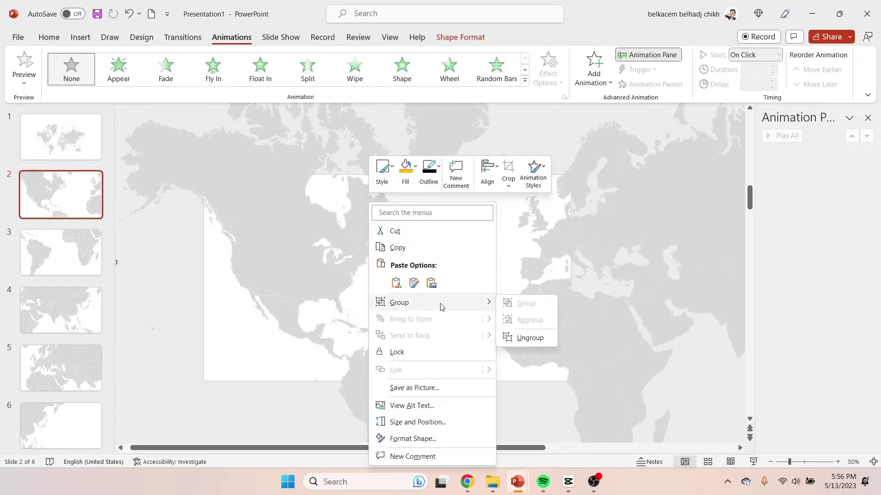
{"action": "left_click", "coordinate": [530, 337]}
Ungroup the maps on slides 3 and 4 into separate country shapes
{"action": "left_click", "coordinate": [61, 252]}
{"action": "left_click", "coordinate": [278, 268]}
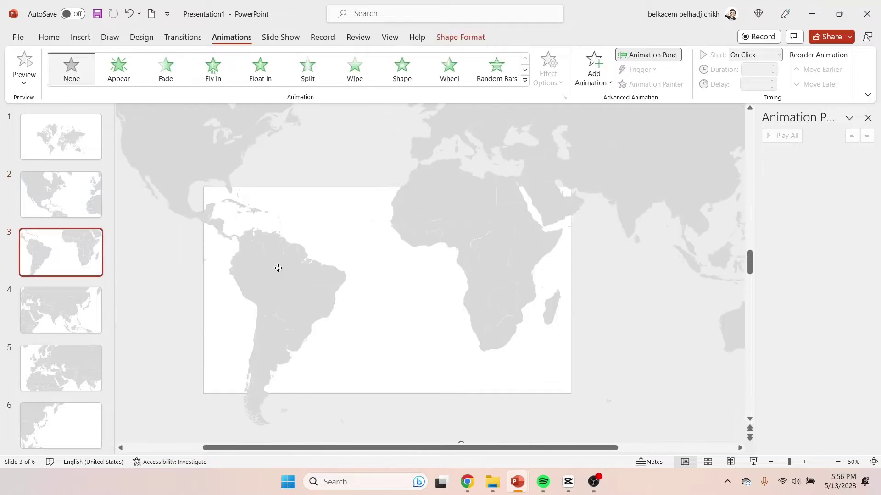
{"action": "right_click", "coordinate": [278, 268]}
{"action": "mouse_move", "coordinate": [390, 112]}
{"action": "left_click", "coordinate": [434, 140]}
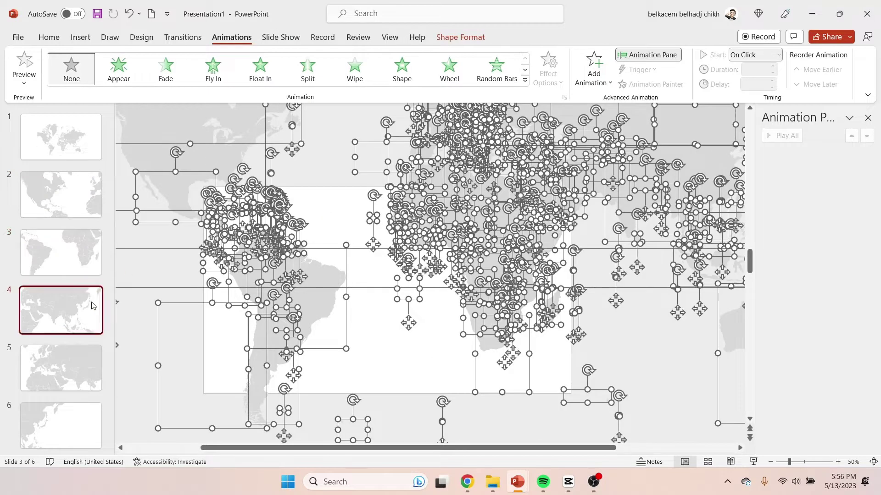
{"action": "left_click", "coordinate": [93, 307]}
{"action": "right_click", "coordinate": [270, 303]}
{"action": "mouse_move", "coordinate": [330, 138]}
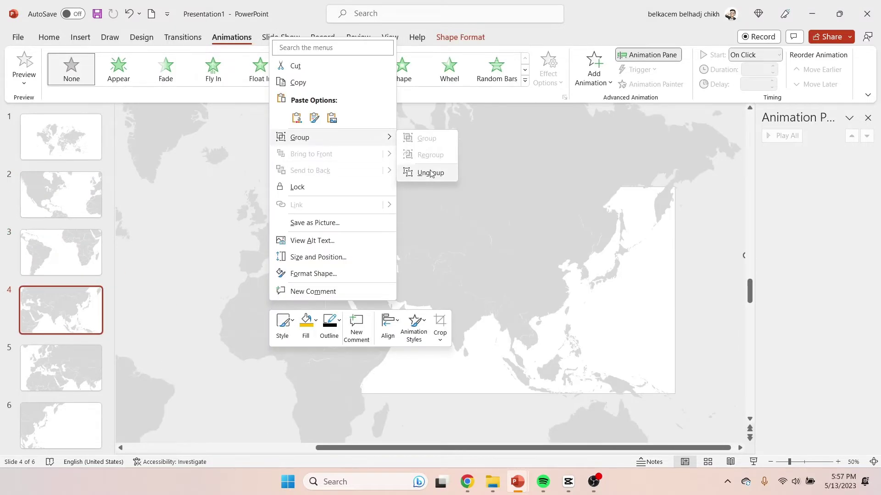
{"action": "left_click", "coordinate": [430, 173]}
Ungroup the maps on slides 5 and 6, then return to slide 1
{"action": "left_click", "coordinate": [78, 359]}
{"action": "left_click", "coordinate": [369, 334]}
{"action": "right_click", "coordinate": [374, 326]}
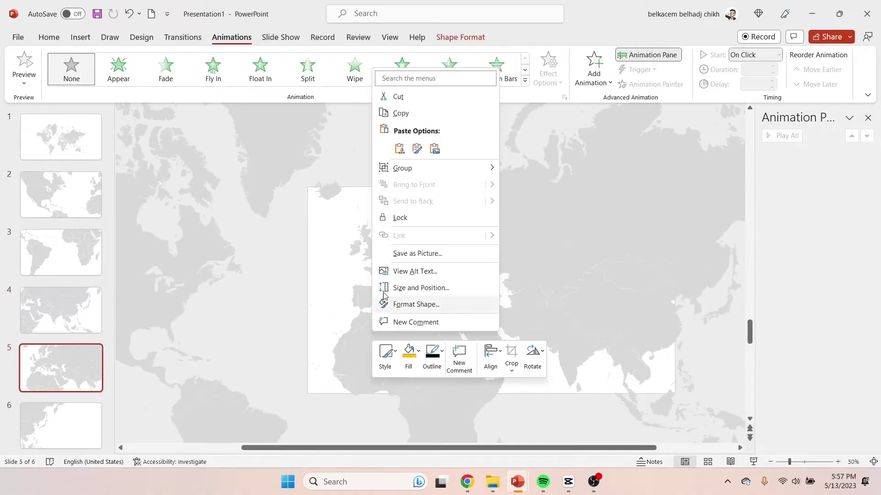
{"action": "mouse_move", "coordinate": [419, 170]}
{"action": "left_click", "coordinate": [532, 204]}
{"action": "left_click", "coordinate": [66, 431]}
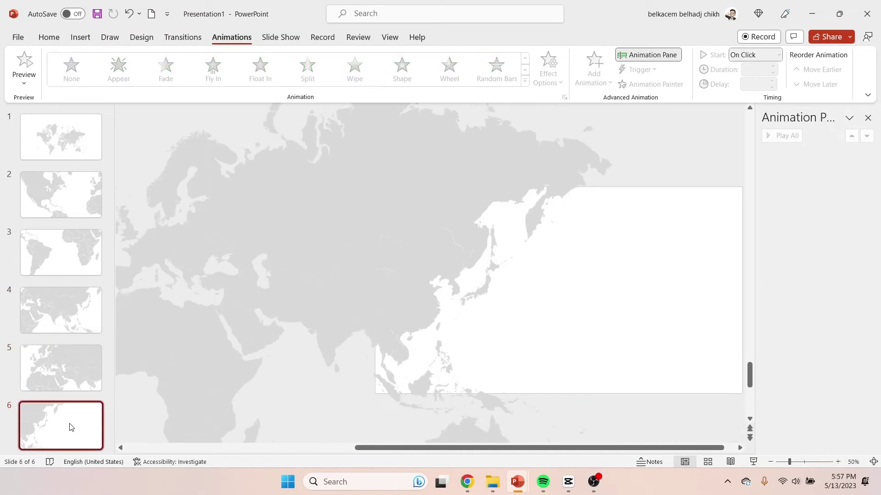
{"action": "left_click", "coordinate": [380, 251]}
{"action": "right_click", "coordinate": [379, 249]}
{"action": "mouse_move", "coordinate": [505, 304]}
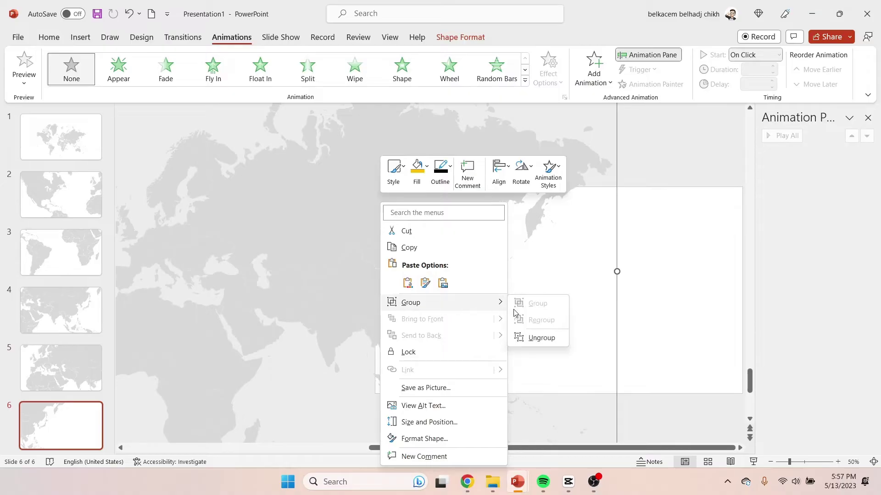
{"action": "left_click", "coordinate": [533, 338]}
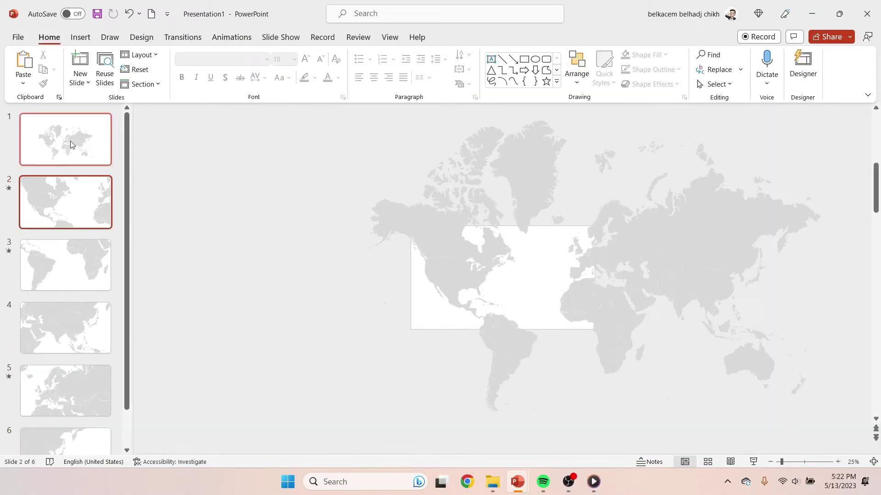
{"action": "left_click", "coordinate": [70, 142]}
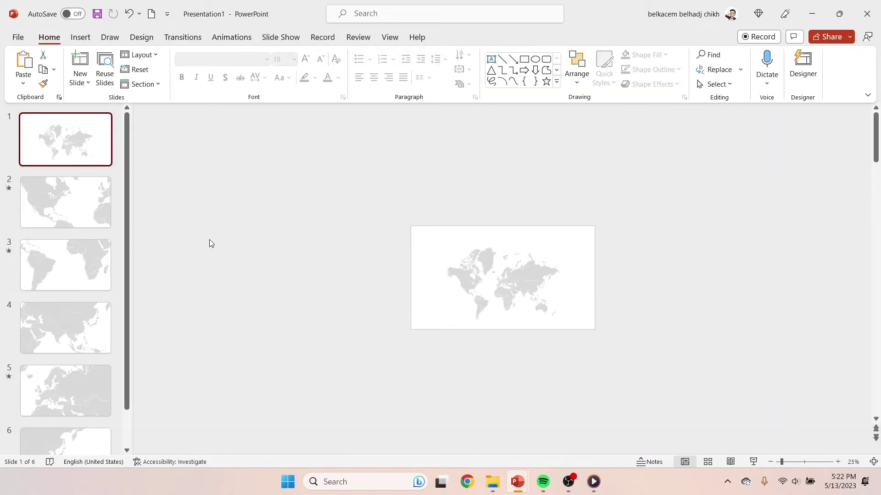
Fill the United States on slide 2 and Brazil on slide 3 yellow
{"action": "left_click", "coordinate": [59, 199]}
{"action": "left_click", "coordinate": [456, 272]}
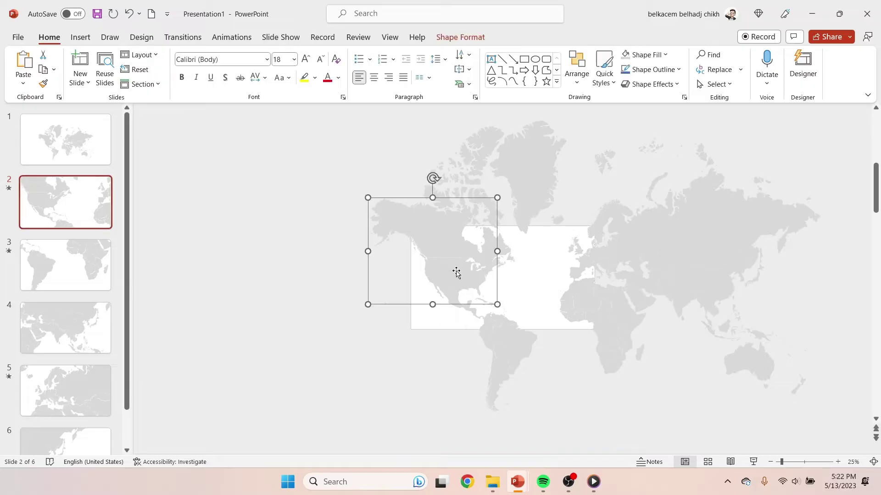
{"action": "left_click", "coordinate": [452, 40]}
{"action": "left_click", "coordinate": [304, 54]}
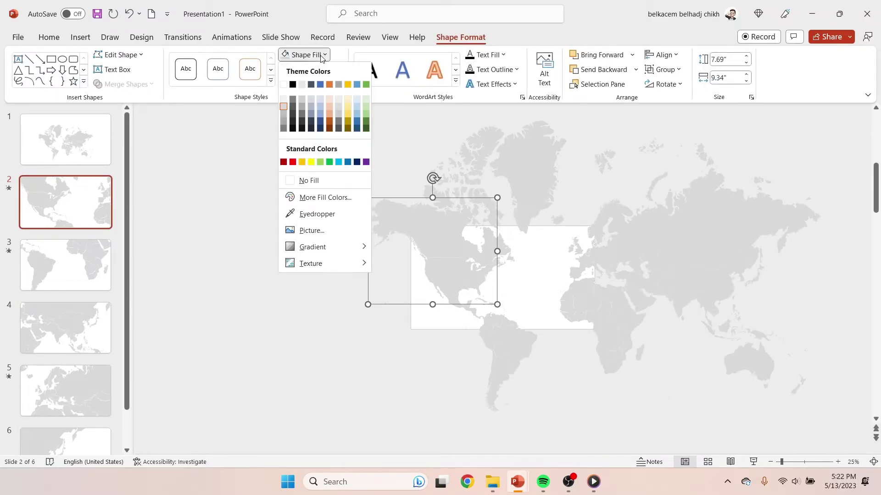
{"action": "left_click", "coordinate": [301, 162]}
{"action": "left_click", "coordinate": [72, 262]}
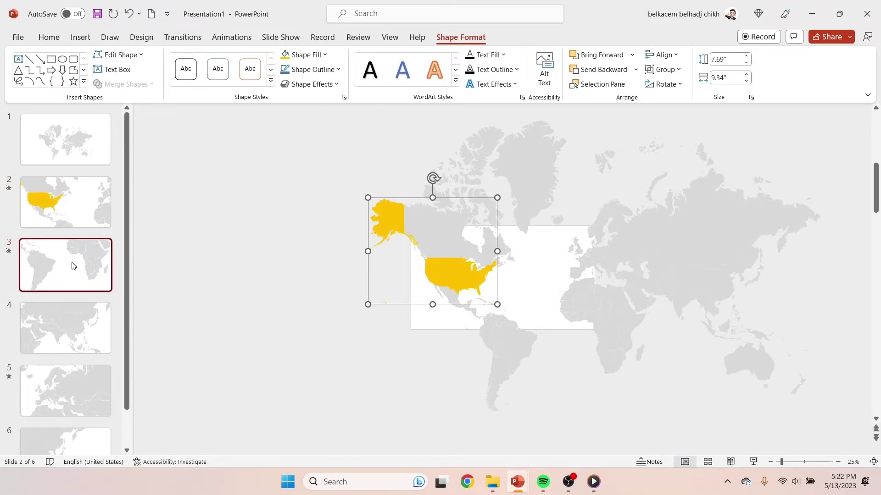
{"action": "left_click", "coordinate": [460, 323]}
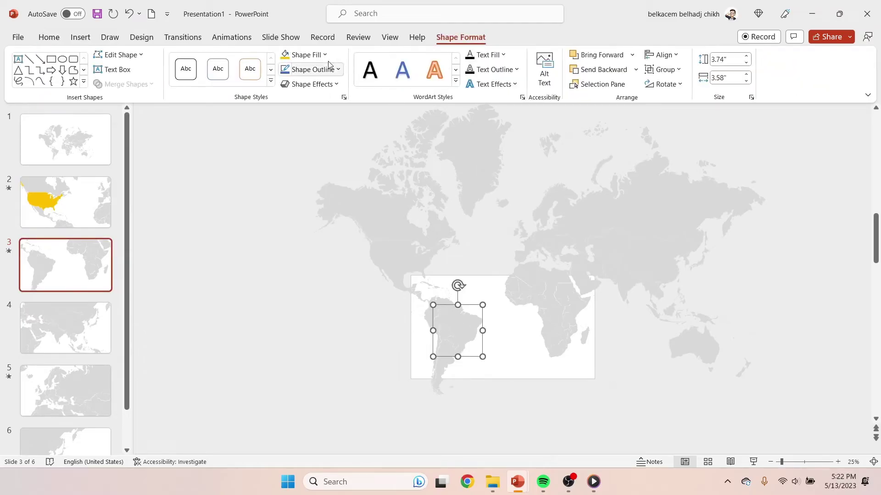
{"action": "left_click", "coordinate": [294, 54]}
Select a small shape near the Arabian Peninsula on slide 4 and show its formatting options
{"action": "left_click", "coordinate": [75, 324]}
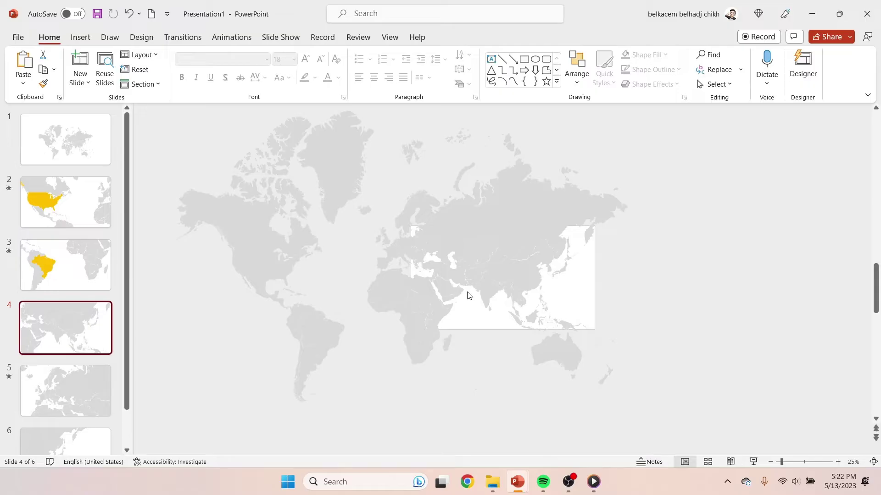
{"action": "left_click_drag", "start_coordinate": [784, 465], "coordinate": [804, 467]}
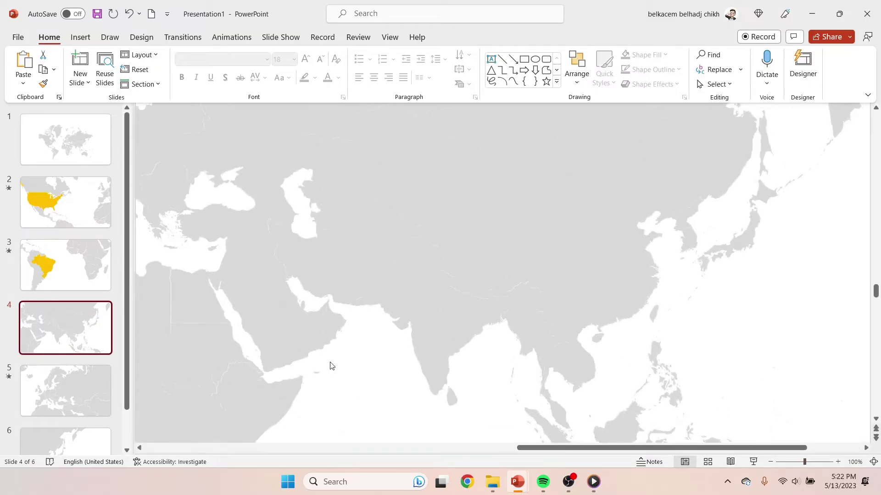
{"action": "left_click", "coordinate": [302, 305]}
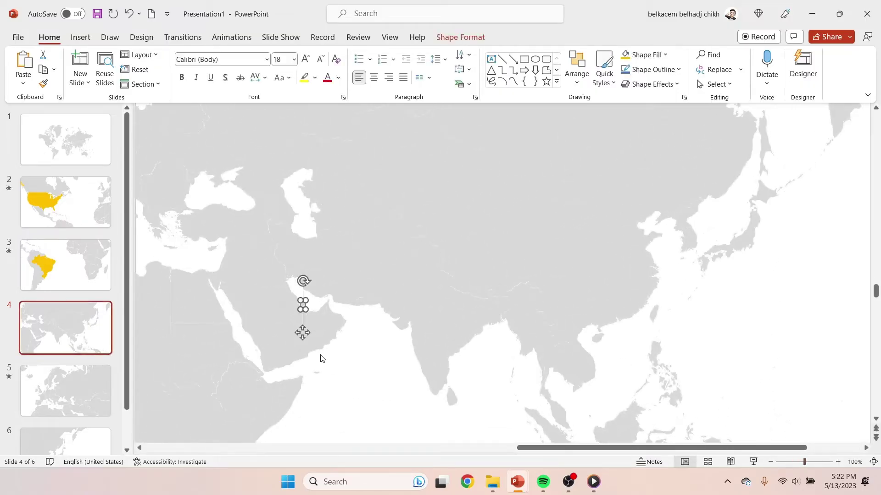
{"action": "left_click", "coordinate": [459, 37]}
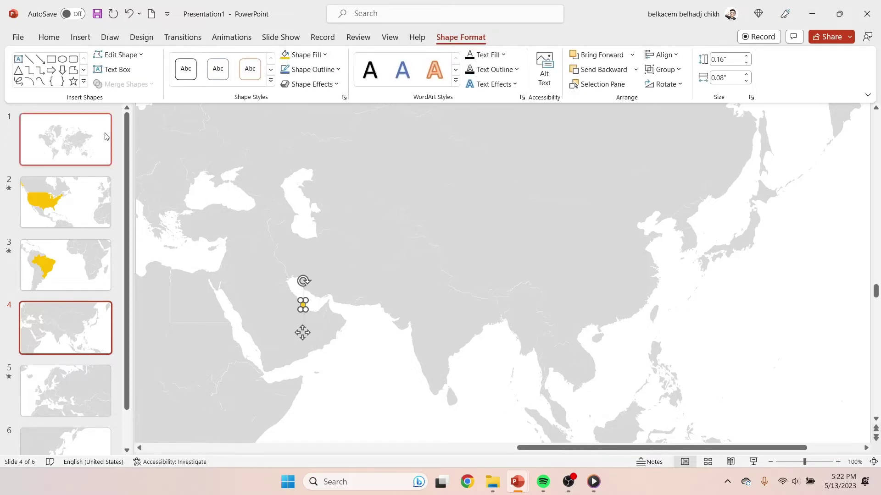
Fill the United Kingdom on slide 5 and Japan on slide 6 yellow
{"action": "left_click", "coordinate": [75, 389]}
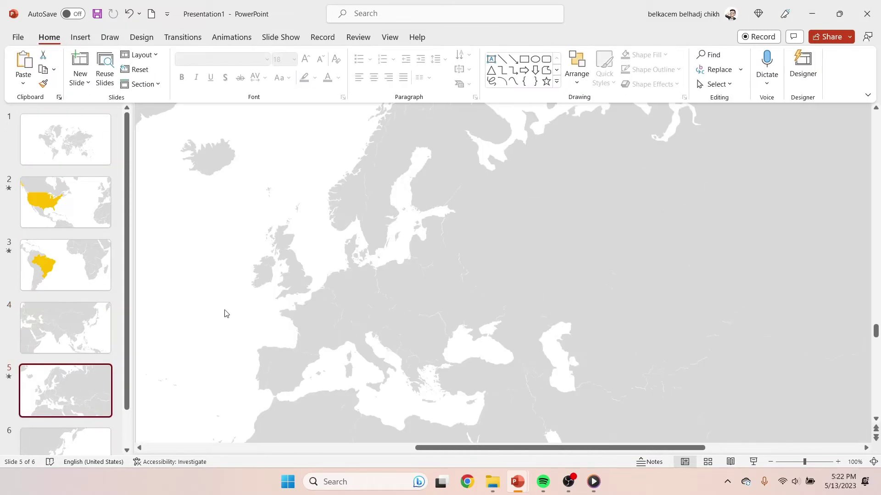
{"action": "left_click", "coordinate": [291, 245]}
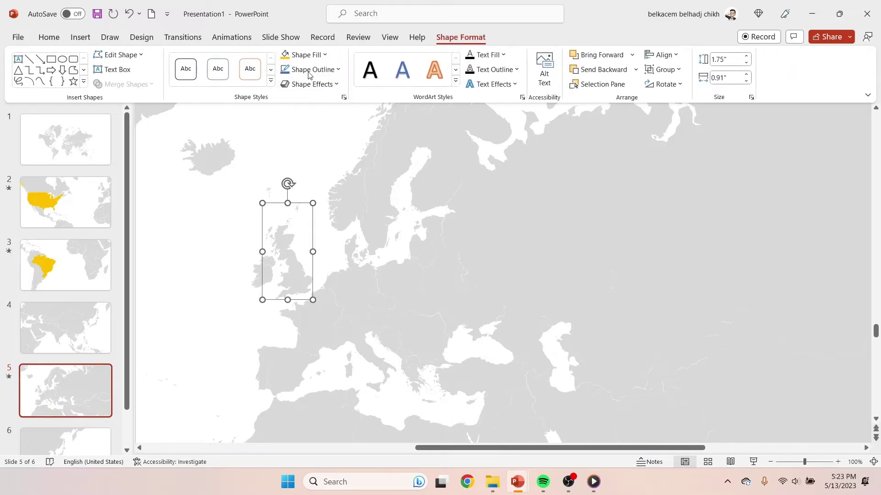
{"action": "left_click", "coordinate": [285, 55]}
{"action": "scroll", "coordinate": [61, 320], "scroll_direction": "down", "scroll_amount": 2}
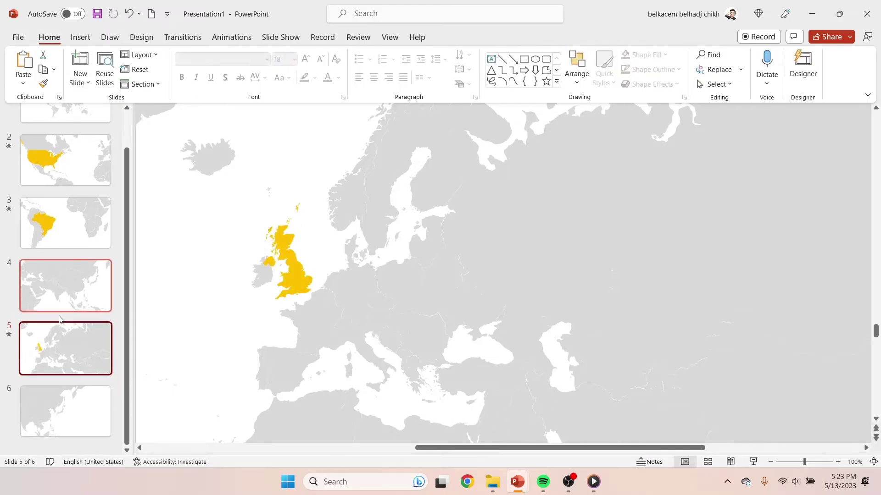
{"action": "left_click", "coordinate": [79, 415]}
{"action": "left_click", "coordinate": [474, 275]}
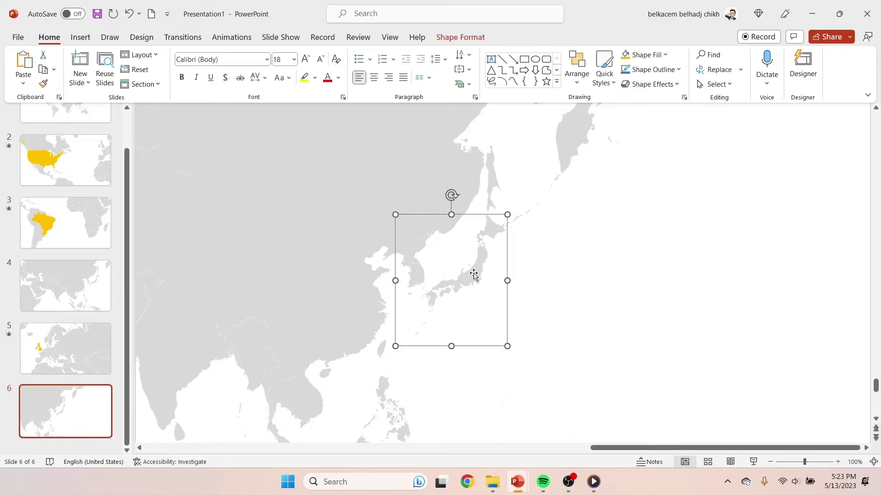
{"action": "left_click", "coordinate": [480, 40]}
{"action": "left_click", "coordinate": [285, 56]}
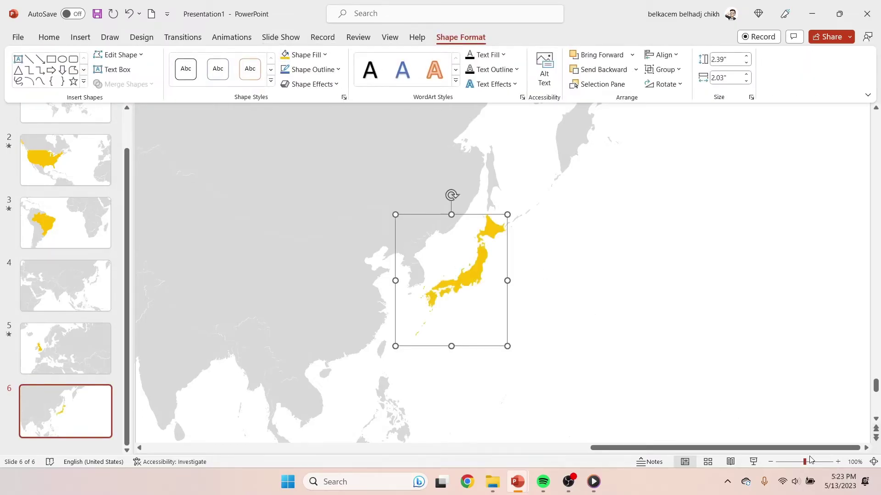
Zoom out on slide 6, deselect Japan and go back to slide 1
{"action": "left_click_drag", "start_coordinate": [805, 463], "coordinate": [785, 462]}
{"action": "left_click", "coordinate": [788, 233]}
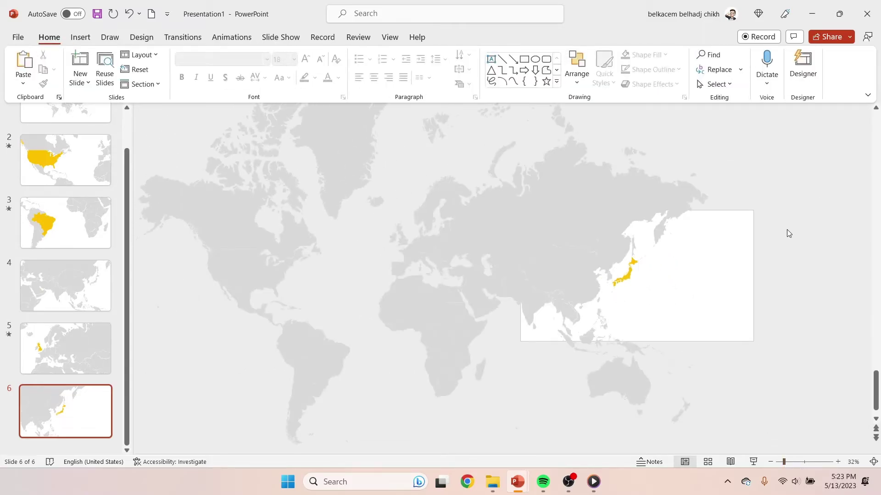
{"action": "left_click", "coordinate": [65, 114]}
{"action": "left_click", "coordinate": [80, 37]}
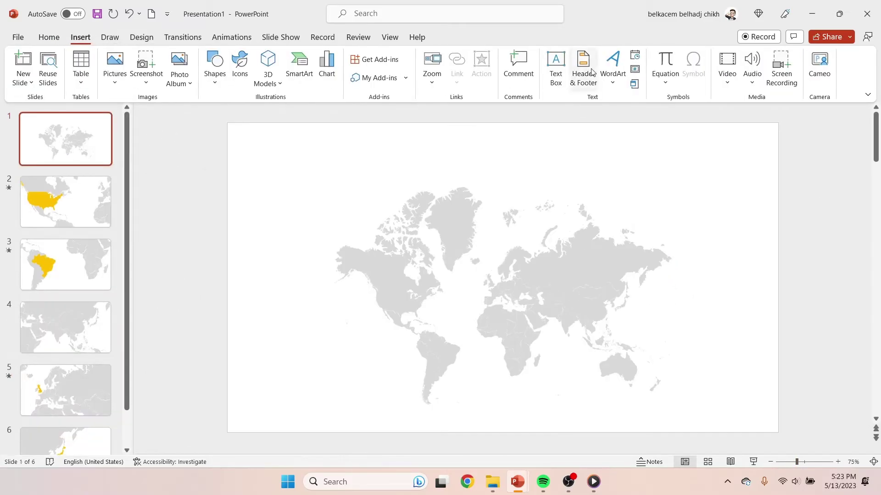
Add a 'World population' text box above the map on slide 1
{"action": "left_click", "coordinate": [563, 75]}
{"action": "left_click", "coordinate": [476, 155]}
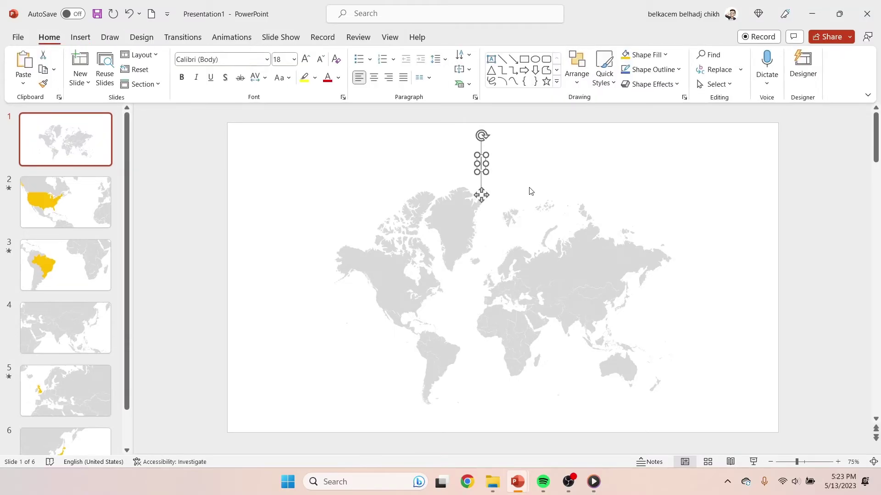
{"action": "type", "text": "pou"}
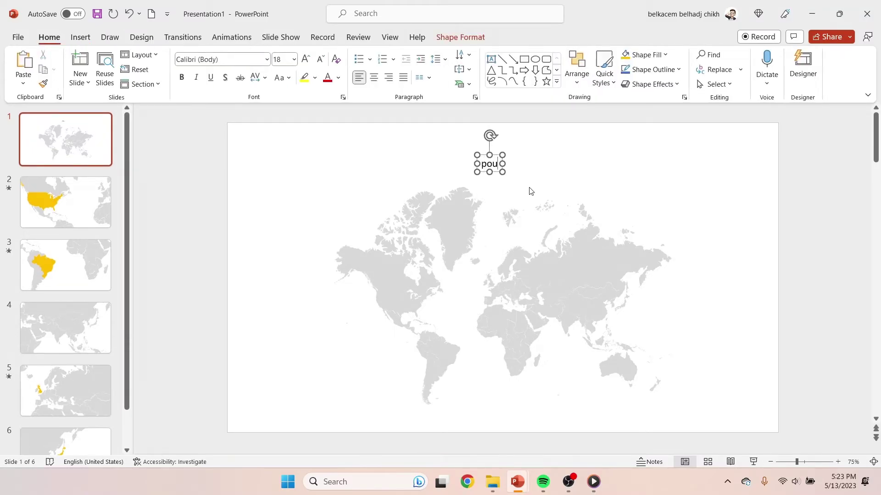
{"action": "key", "text": "BackSpace"}
{"action": "key", "text": "BackSpace"}
{"action": "key", "text": "BackSpace"}
{"action": "type", "text": "World po"}
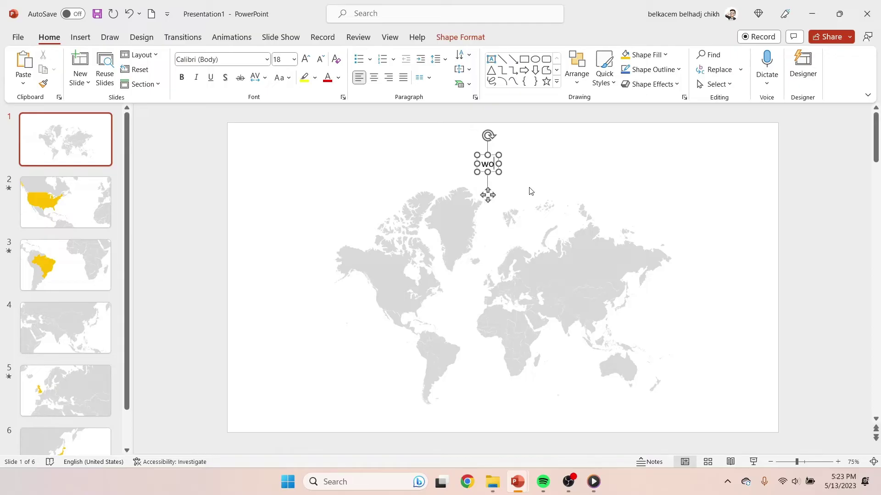
{"action": "type", "text": "pulation"}
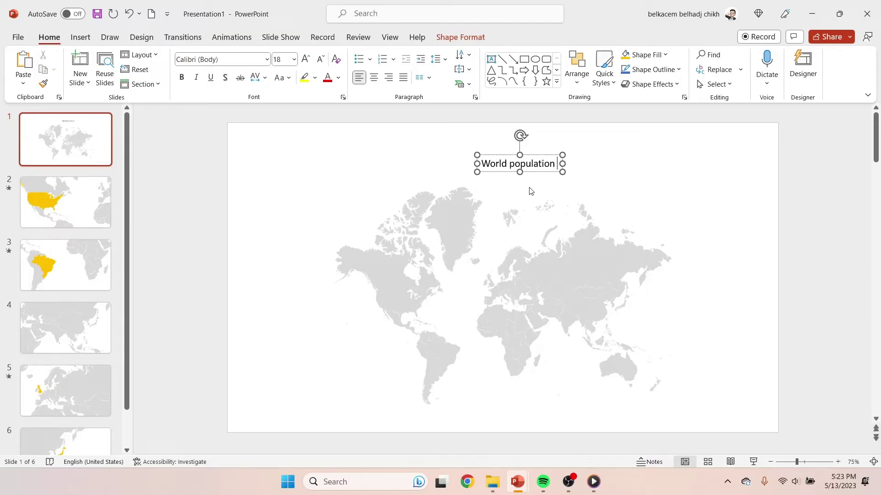
{"action": "key", "text": "Escape"}
Enlarge the title, centre it on the slide and within its box, and raise it slightly
{"action": "left_click", "coordinate": [578, 76]}
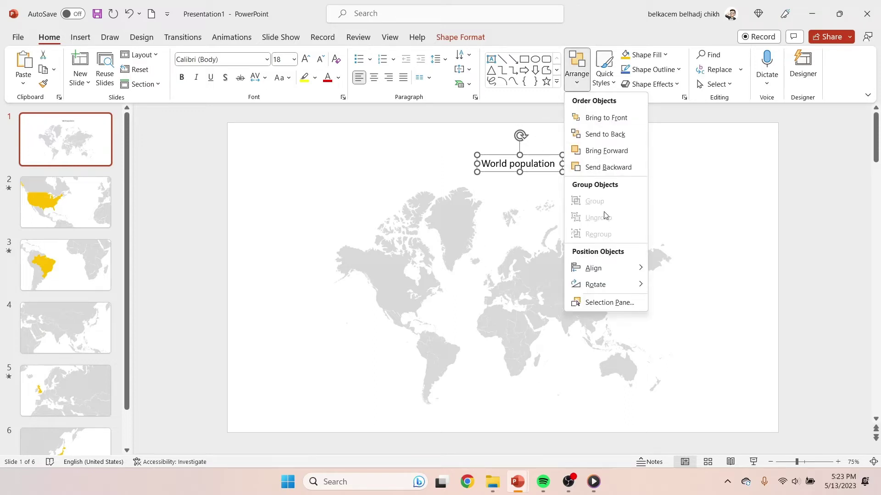
{"action": "mouse_move", "coordinate": [618, 268]}
{"action": "left_click", "coordinate": [686, 286]}
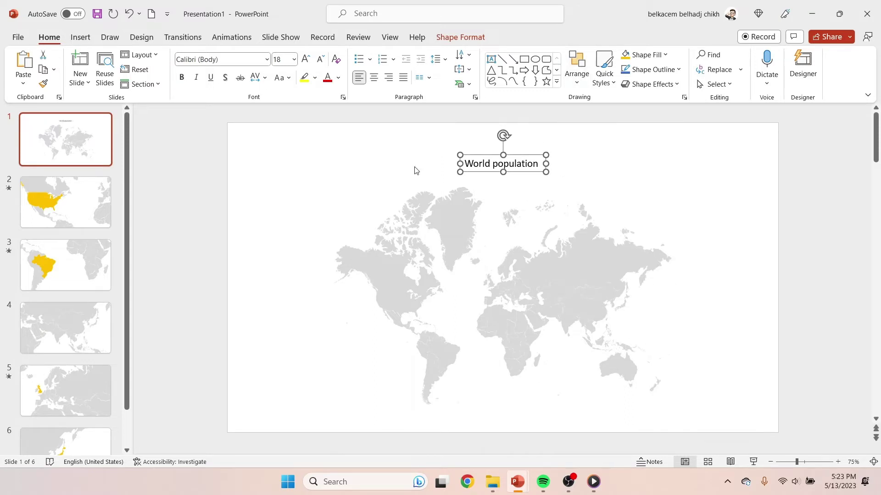
{"action": "left_click", "coordinate": [306, 60]}
{"action": "left_click", "coordinate": [306, 60]}
{"action": "left_click", "coordinate": [307, 60]}
{"action": "left_click", "coordinate": [307, 60]}
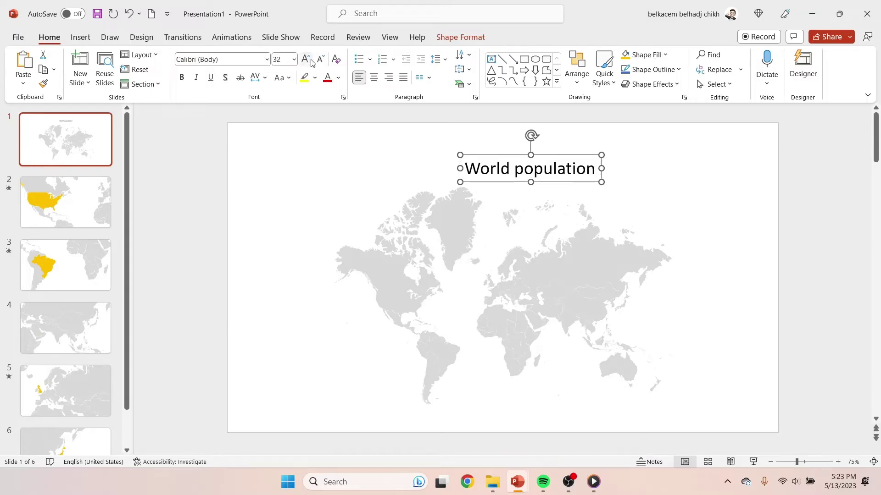
{"action": "left_click", "coordinate": [577, 72]}
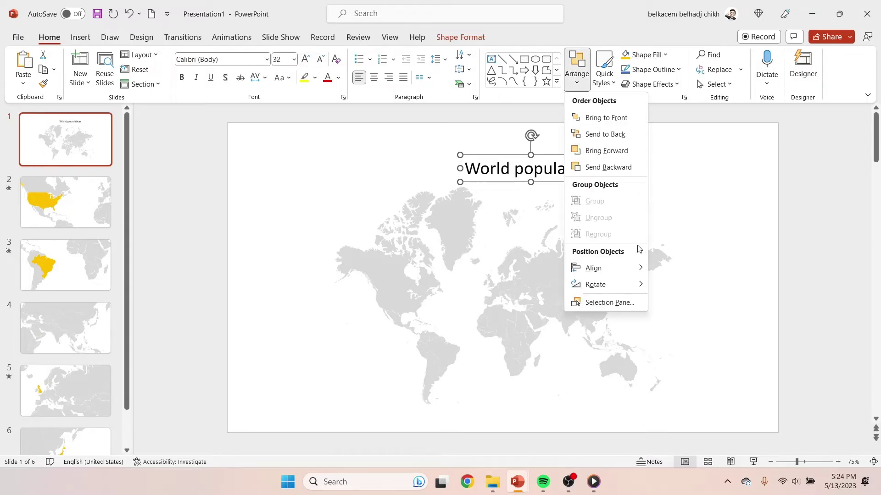
{"action": "mouse_move", "coordinate": [628, 269]}
{"action": "left_click", "coordinate": [682, 286]}
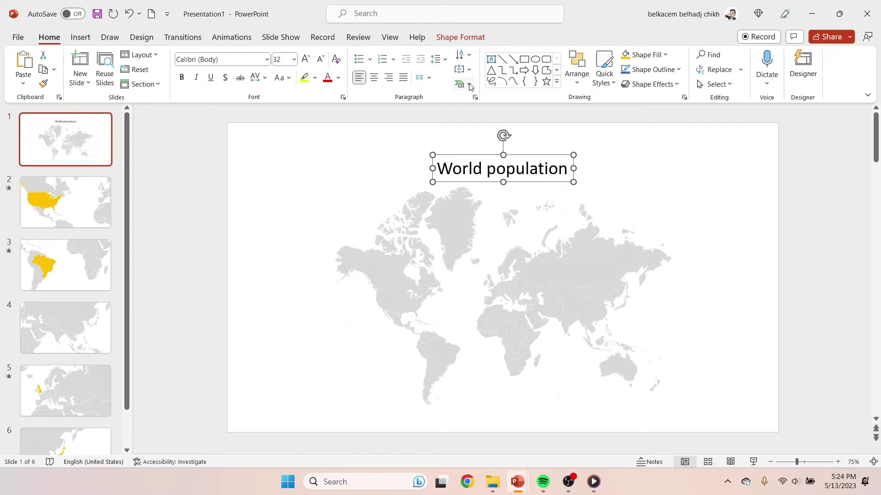
{"action": "left_click", "coordinate": [375, 80]}
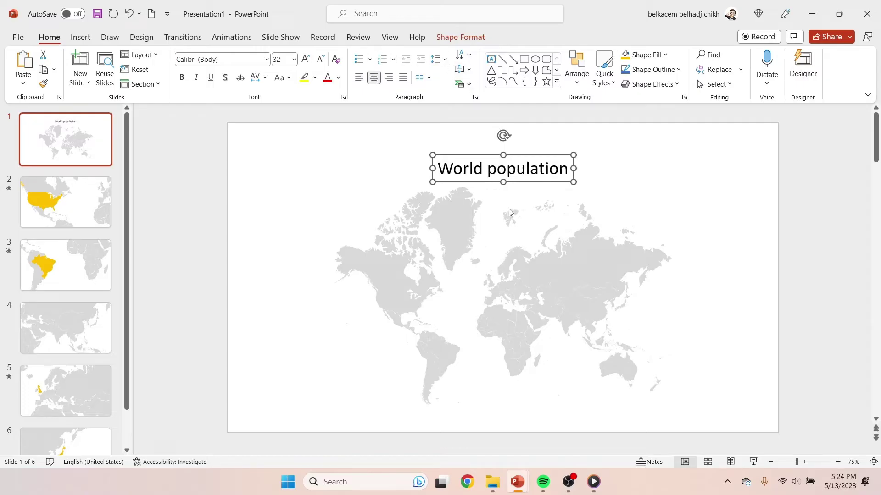
{"action": "left_click_drag", "start_coordinate": [536, 185], "coordinate": [536, 176]}
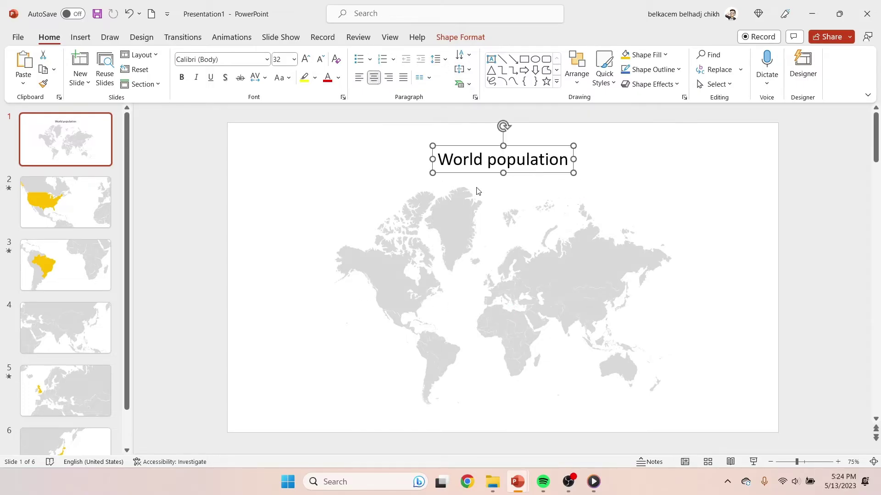
Set the title font to Montserrat and colour it gold
{"action": "left_click", "coordinate": [234, 62]}
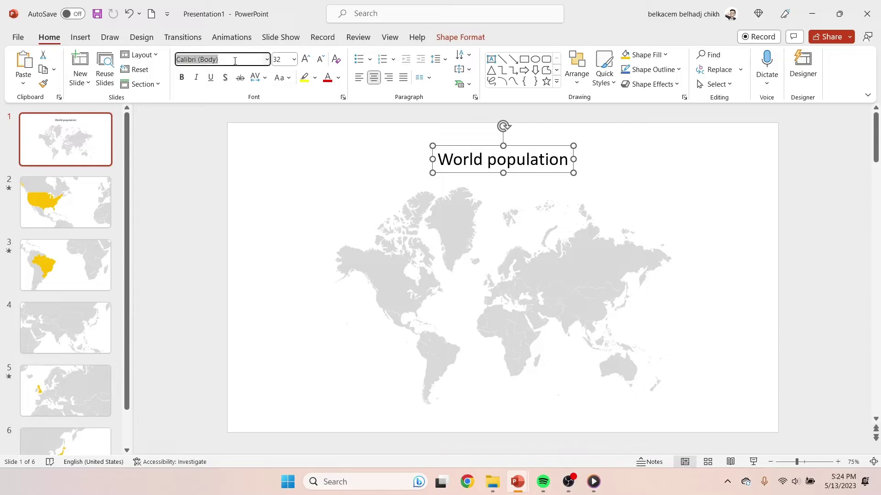
{"action": "type", "text": "Mont"}
{"action": "key", "text": "Return"}
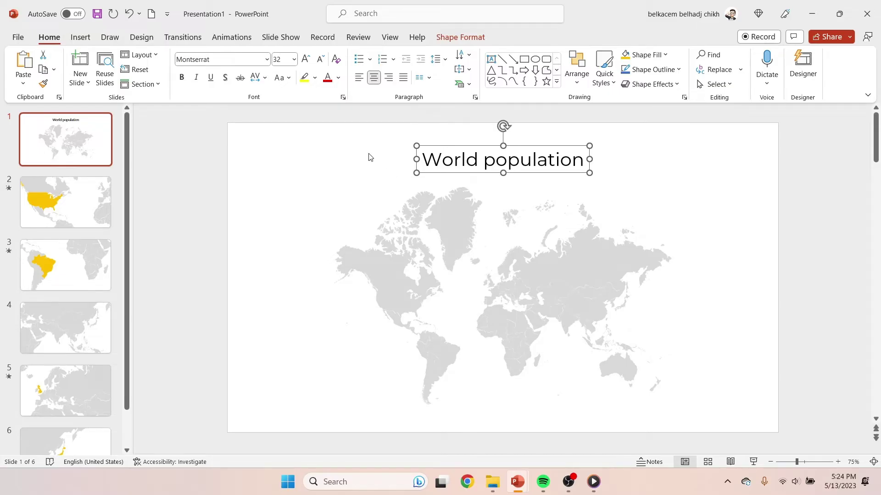
{"action": "left_click", "coordinate": [339, 78]}
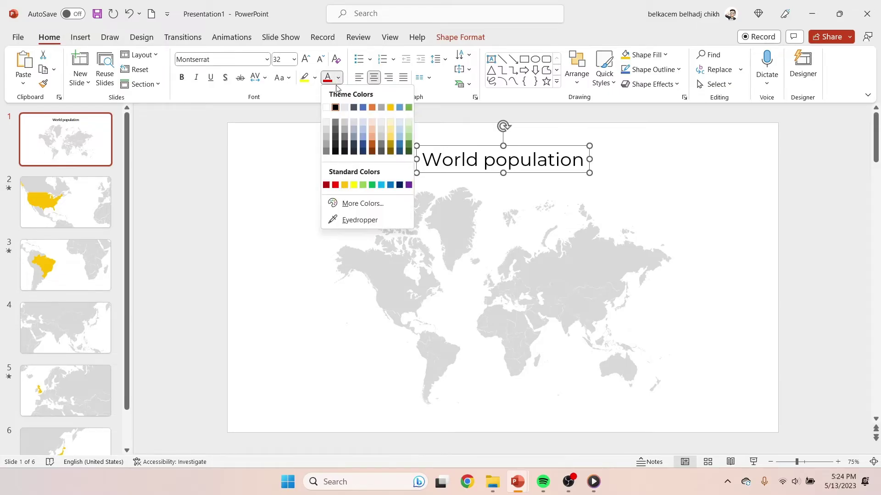
{"action": "left_click", "coordinate": [347, 185]}
{"action": "left_click", "coordinate": [770, 179]}
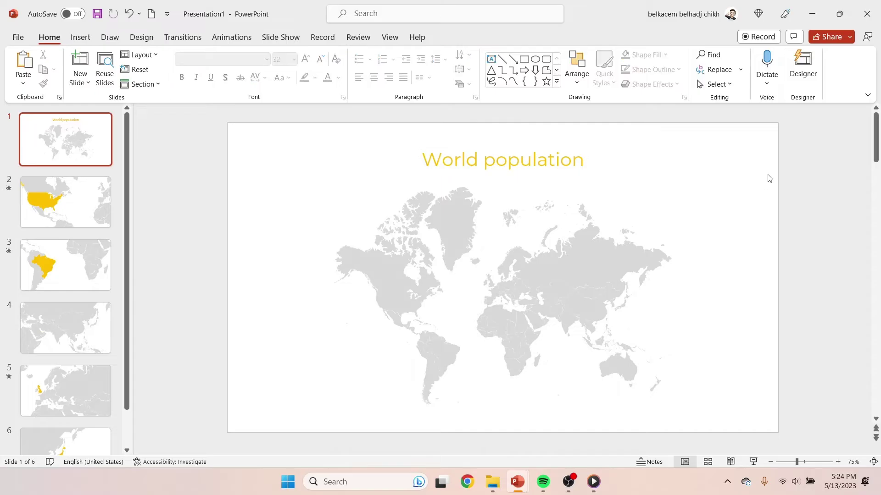
Add a text box reading 'USA' on slide 2
{"action": "left_click", "coordinate": [61, 200]}
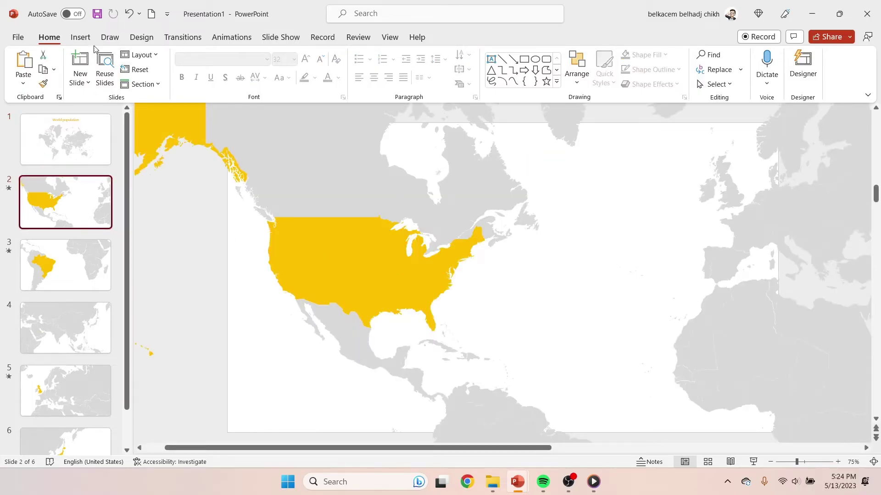
{"action": "left_click", "coordinate": [80, 37]}
{"action": "left_click", "coordinate": [564, 76]}
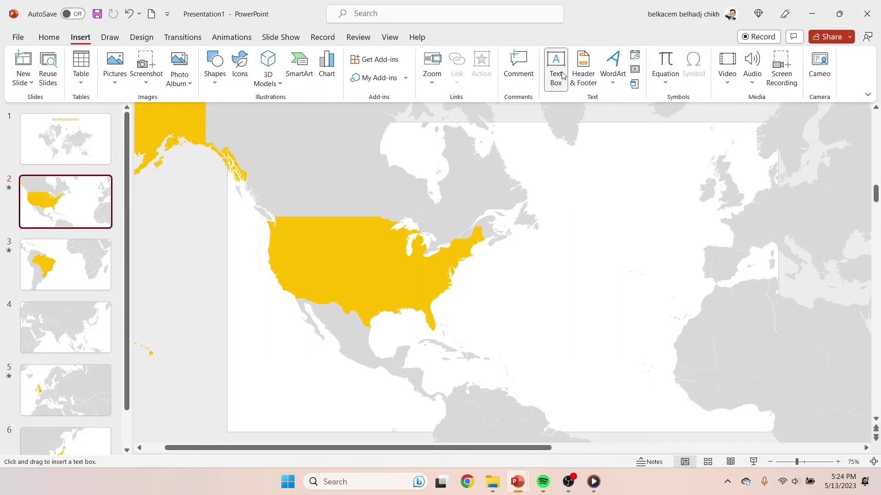
{"action": "left_click", "coordinate": [521, 296]}
{"action": "key", "text": "Caps_Lock"}
{"action": "type", "text": "USA"}
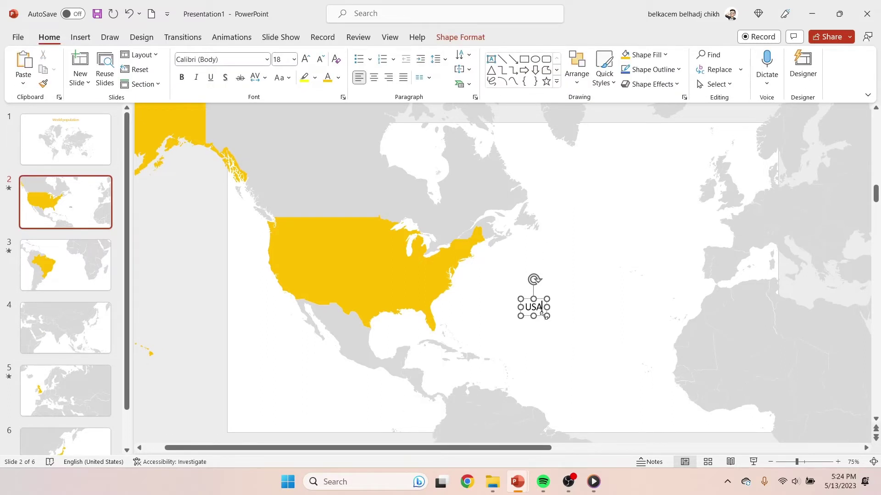
{"action": "key", "text": "Escape"}
Set the USA label in Couture and enlarge it to size 44
{"action": "left_click", "coordinate": [234, 62]}
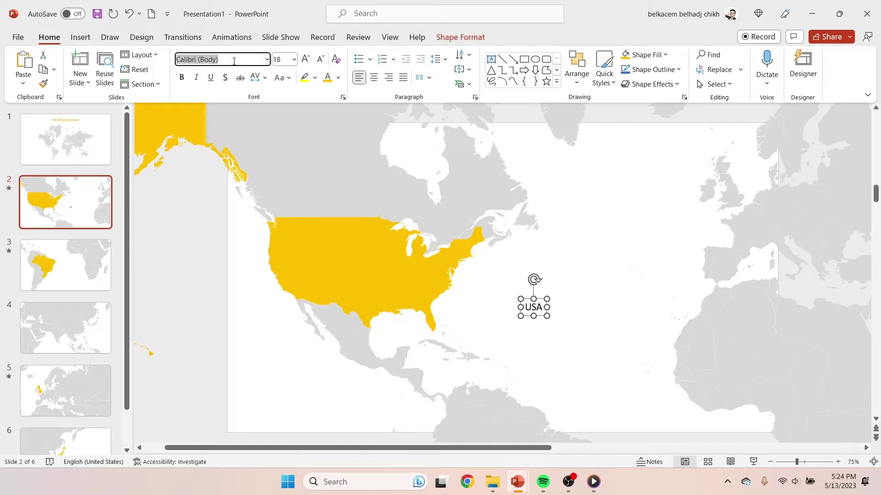
{"action": "type", "text": "Cout"}
{"action": "key", "text": "Return"}
{"action": "left_click", "coordinate": [310, 62]}
{"action": "left_click", "coordinate": [310, 62]}
{"action": "left_click", "coordinate": [310, 62]}
{"action": "left_click", "coordinate": [310, 62]}
{"action": "left_click", "coordinate": [310, 62]}
{"action": "left_click", "coordinate": [310, 62]}
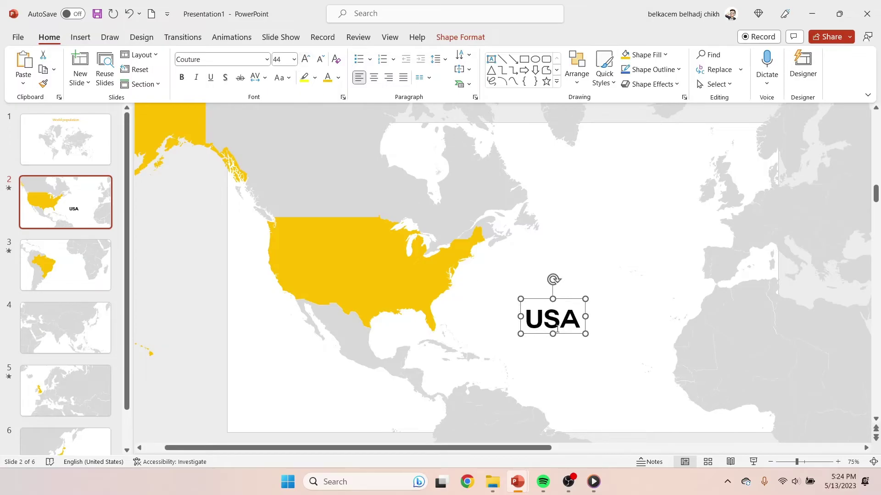
Move the USA label onto the yellow United States and colour it white
{"action": "left_click_drag", "start_coordinate": [571, 337], "coordinate": [374, 281]}
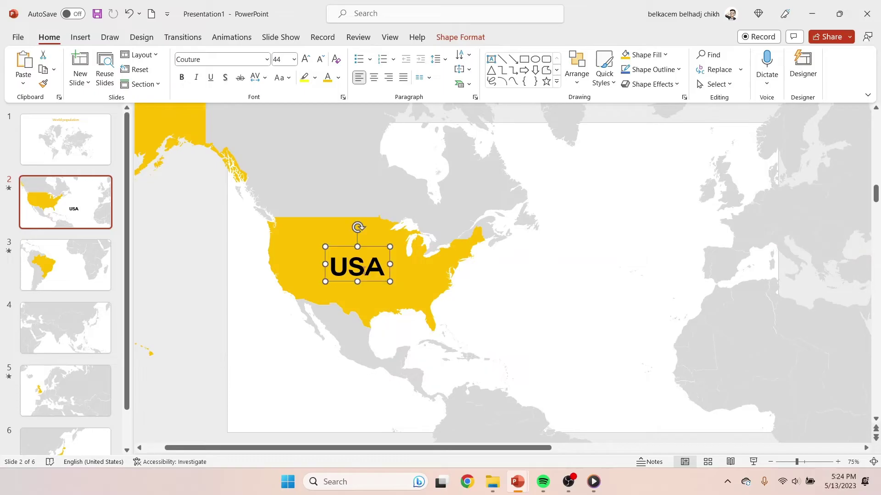
{"action": "left_click", "coordinate": [339, 79]}
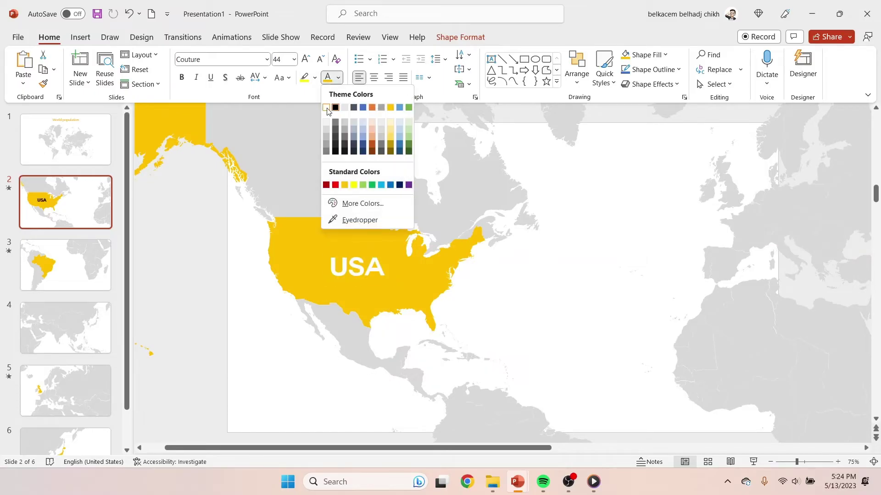
{"action": "left_click", "coordinate": [327, 108]}
{"action": "left_click", "coordinate": [586, 316]}
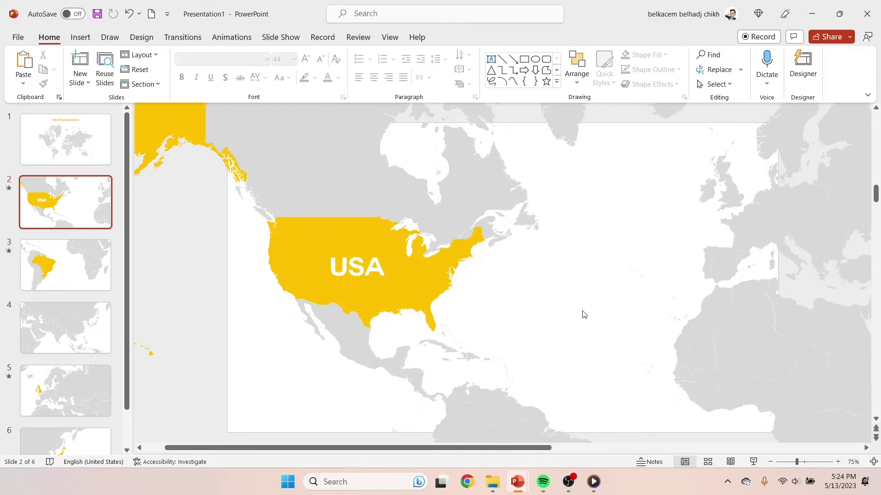
{"action": "left_click", "coordinate": [103, 265]}
Copy the USA label from slide 2
{"action": "left_click", "coordinate": [531, 286]}
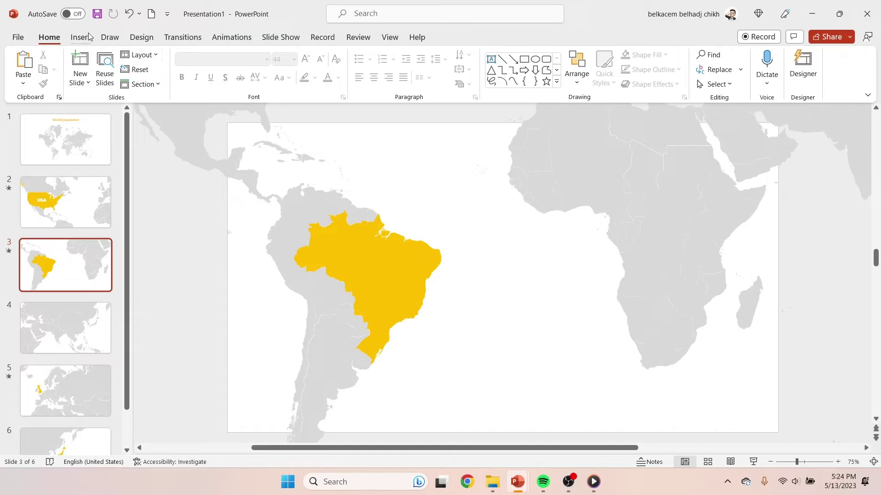
{"action": "left_click", "coordinate": [63, 202]}
{"action": "left_click", "coordinate": [371, 264]}
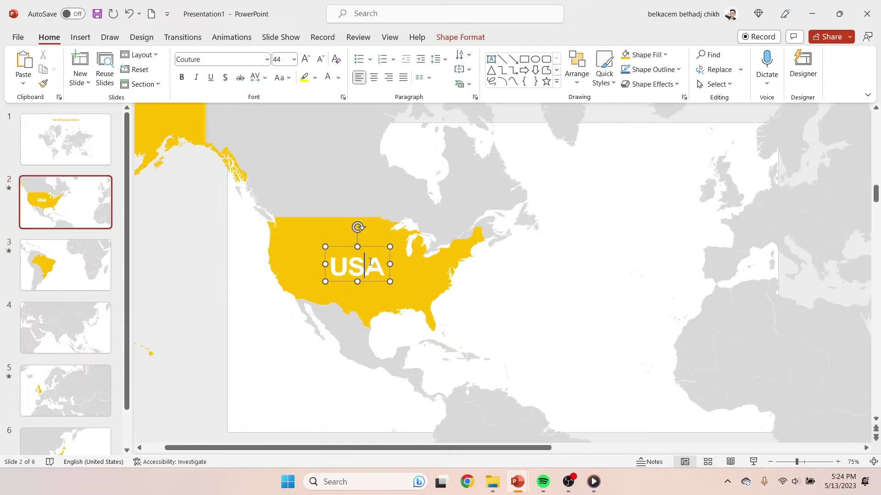
{"action": "right_click", "coordinate": [369, 249]}
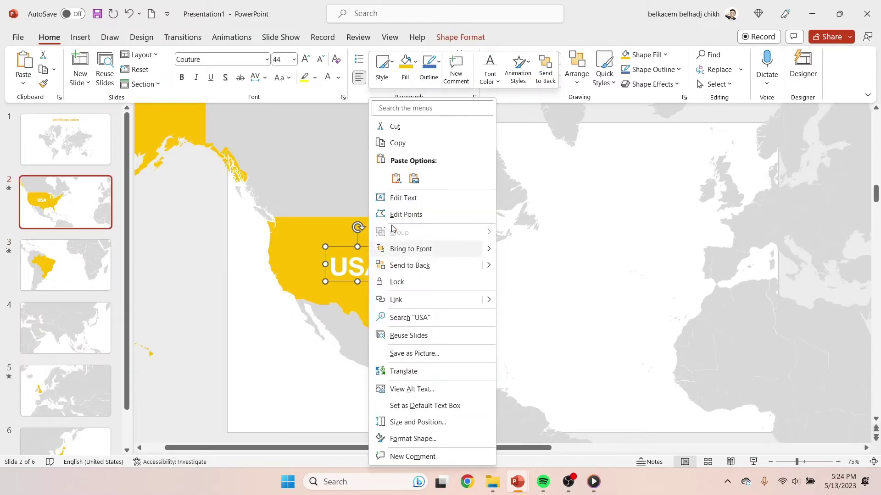
{"action": "left_click", "coordinate": [413, 144]}
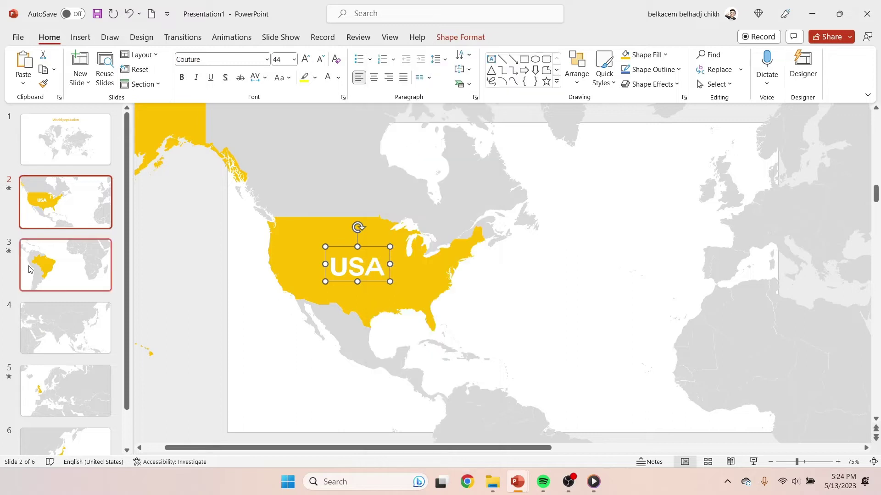
Paste the label on slide 3, shrink it and retype it as BRAZIL over Brazil
{"action": "left_click", "coordinate": [70, 266]}
{"action": "right_click", "coordinate": [505, 286]}
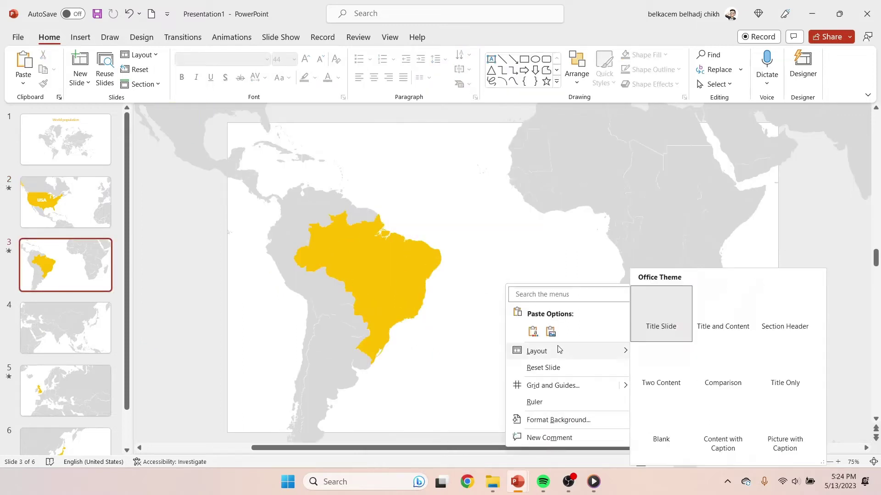
{"action": "left_click", "coordinate": [533, 332]}
{"action": "left_click_drag", "start_coordinate": [370, 281], "coordinate": [398, 287]}
{"action": "left_click", "coordinate": [321, 60]}
{"action": "left_click", "coordinate": [320, 59]}
{"action": "left_click", "coordinate": [320, 60]}
{"action": "left_click", "coordinate": [321, 59]}
{"action": "left_click", "coordinate": [394, 268]}
{"action": "key", "text": "BackSpace"}
{"action": "key", "text": "BackSpace"}
{"action": "key", "text": "BackSpace"}
{"action": "type", "text": "BRAZIL"}
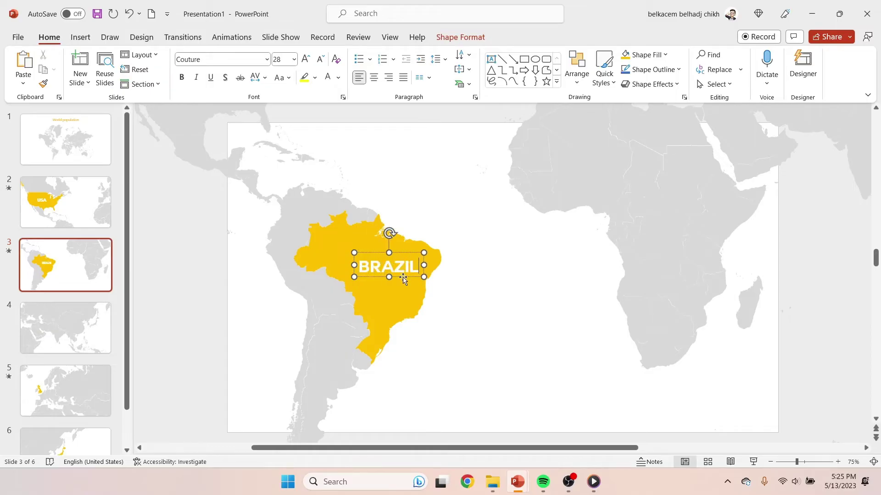
{"action": "left_click_drag", "start_coordinate": [409, 278], "coordinate": [400, 274]}
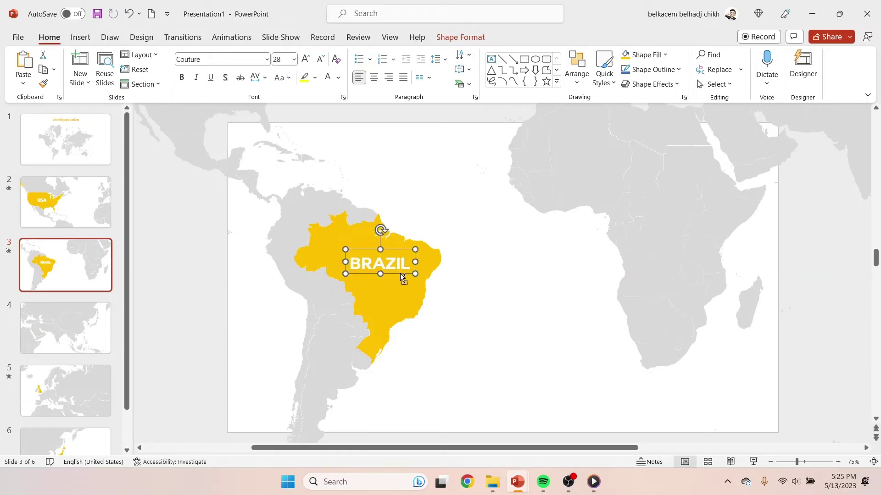
Add a smaller gold QATAR label over the Arabian Peninsula on slide 4
{"action": "left_click", "coordinate": [71, 327]}
{"action": "key", "text": "ctrl+v"}
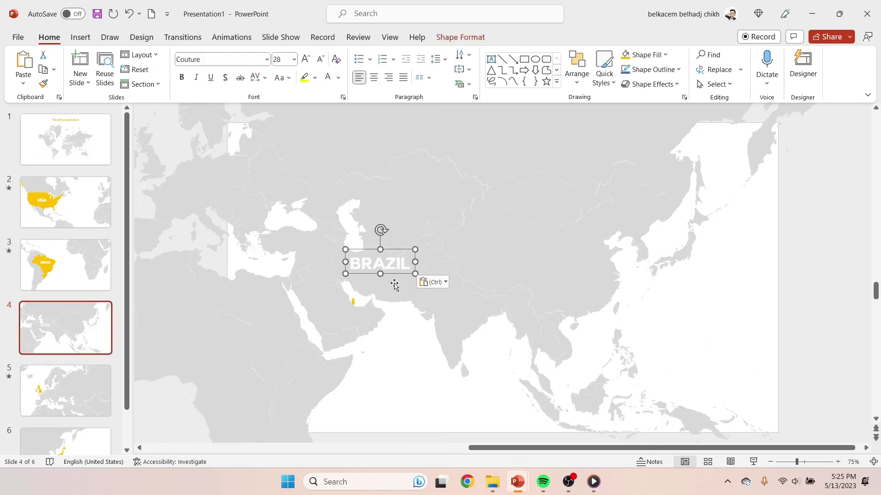
{"action": "left_click_drag", "start_coordinate": [398, 275], "coordinate": [333, 300]}
{"action": "left_click", "coordinate": [320, 59]}
{"action": "left_click", "coordinate": [321, 58]}
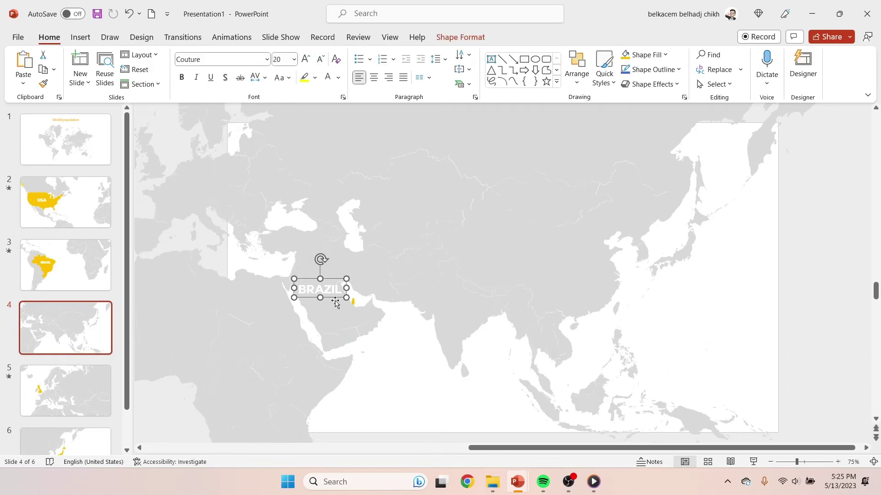
{"action": "double_click", "coordinate": [306, 288]}
{"action": "key", "text": "Caps_Lock"}
{"action": "type", "text": "QATAR"}
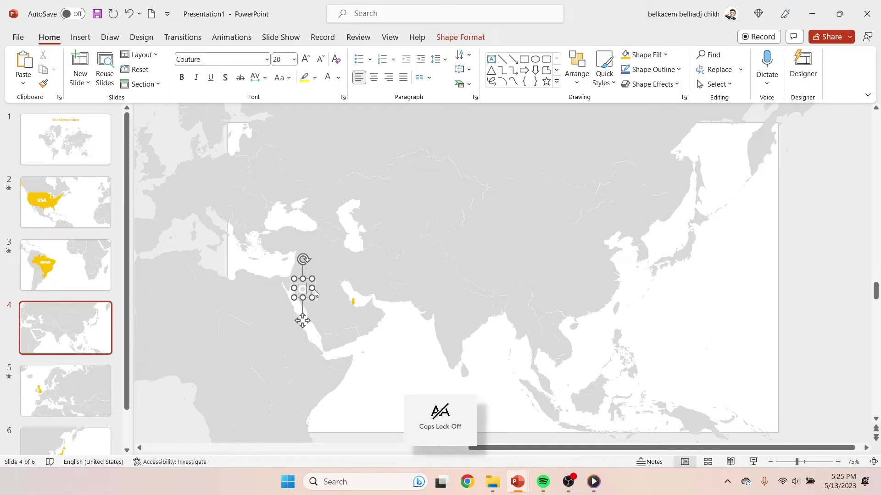
{"action": "key", "text": "Escape"}
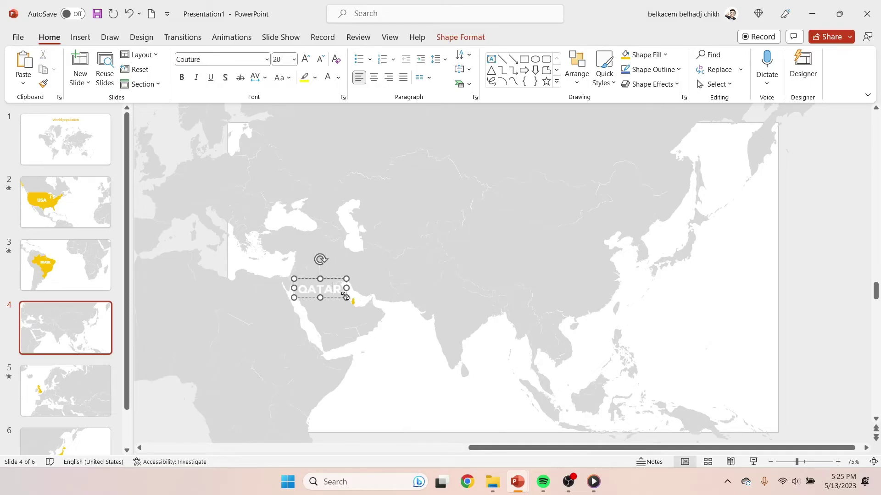
{"action": "left_click", "coordinate": [338, 77]}
{"action": "left_click", "coordinate": [342, 185]}
{"action": "left_click_drag", "start_coordinate": [344, 304], "coordinate": [341, 303]}
{"action": "left_click", "coordinate": [400, 368]}
Add a gold UK label beside Britain on slide 5
{"action": "left_click", "coordinate": [66, 390]}
{"action": "key", "text": "ctrl+v"}
{"action": "left_click_drag", "start_coordinate": [429, 276], "coordinate": [295, 262]}
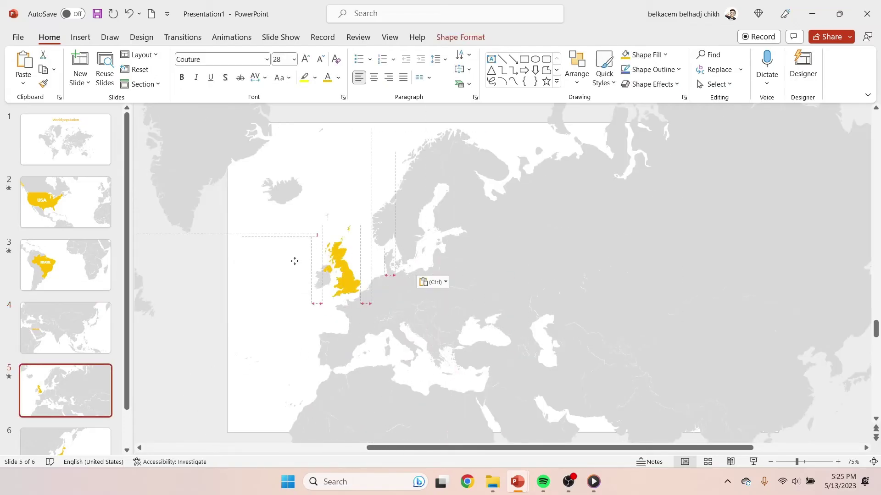
{"action": "left_click", "coordinate": [338, 77]}
{"action": "left_click", "coordinate": [342, 185]}
{"action": "double_click", "coordinate": [275, 249]}
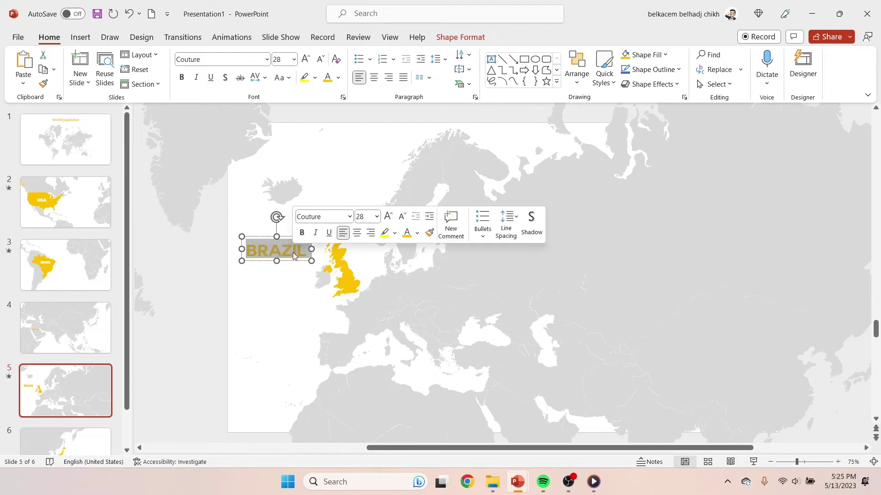
{"action": "type", "text": "K"}
{"action": "key", "text": "Home"}
{"action": "type", "text": "U"}
{"action": "left_click_drag", "start_coordinate": [263, 261], "coordinate": [291, 269]}
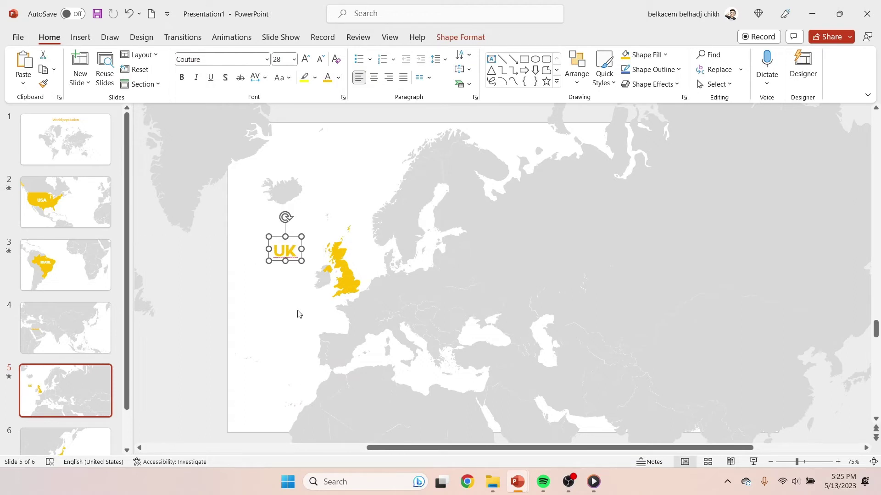
{"action": "left_click", "coordinate": [287, 290]}
Place a JAPAN label just left of Japan on slide 6, then return to slide 2
{"action": "scroll", "coordinate": [64, 415], "scroll_direction": "down", "scroll_amount": 2}
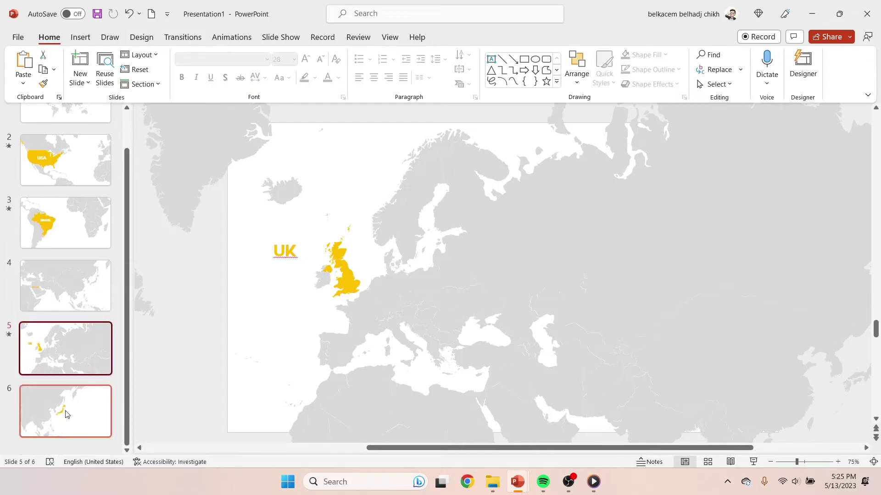
{"action": "left_click", "coordinate": [65, 414]}
{"action": "key", "text": "ctrl+v"}
{"action": "left_click_drag", "start_coordinate": [475, 280], "coordinate": [656, 280]}
{"action": "double_click", "coordinate": [654, 262]}
{"action": "key", "text": "Delete"}
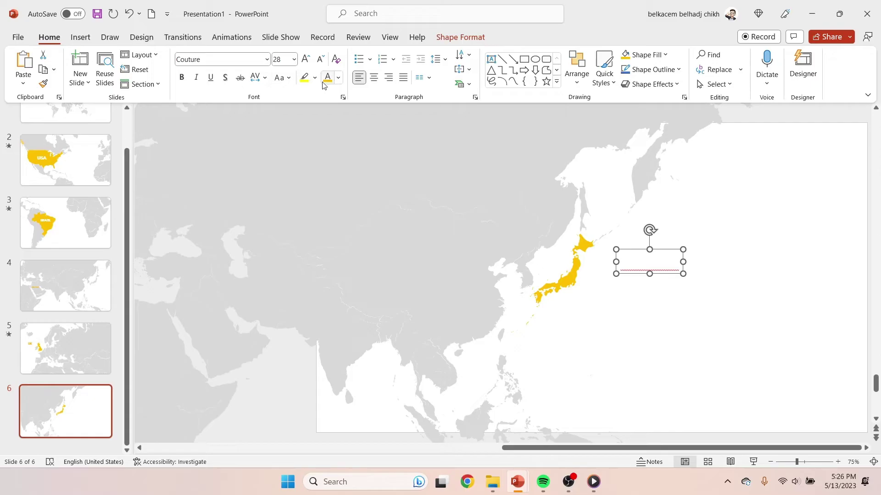
{"action": "type", "text": "JAPAN"}
{"action": "left_click_drag", "start_coordinate": [666, 273], "coordinate": [537, 241]}
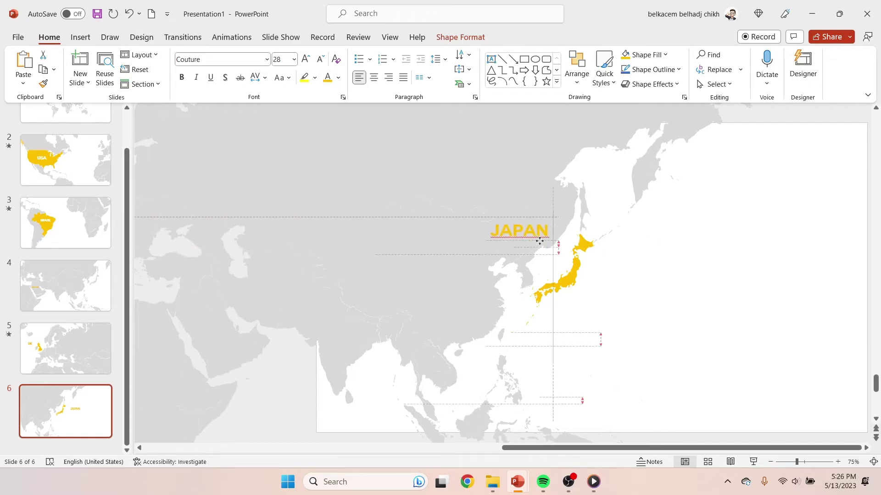
{"action": "left_click", "coordinate": [635, 320]}
{"action": "scroll", "coordinate": [79, 202], "scroll_direction": "up", "scroll_amount": 2}
{"action": "left_click", "coordinate": [79, 202]}
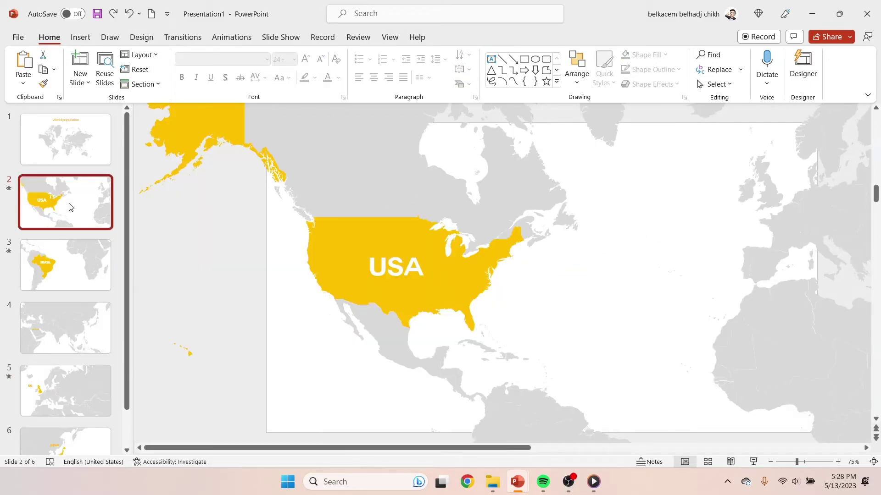
Bring the US flag, people icon and 331.9 MILLION figure onto the USA slide
{"action": "mouse_move", "coordinate": [527, 488]}
{"action": "left_click", "coordinate": [572, 433]}
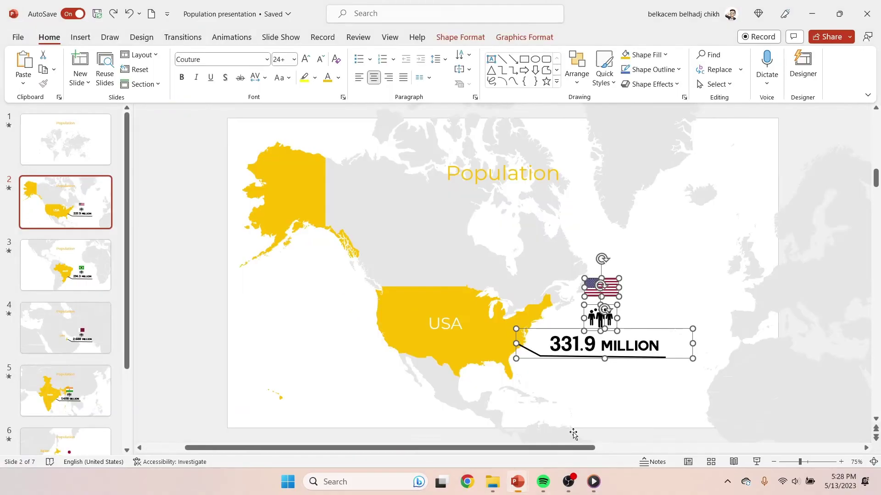
{"action": "left_click", "coordinate": [630, 346]}
{"action": "left_click", "coordinate": [612, 320], "text": "shift"}
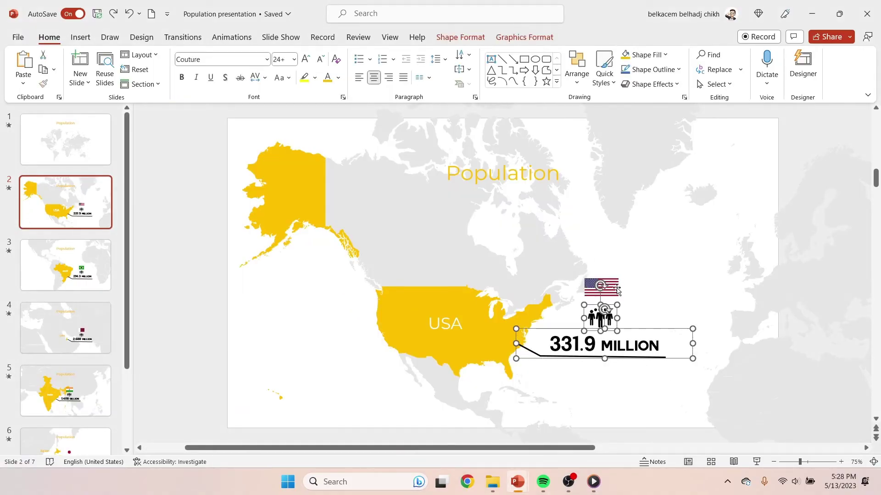
{"action": "left_click", "coordinate": [617, 281], "text": "shift"}
{"action": "mouse_move", "coordinate": [518, 482]}
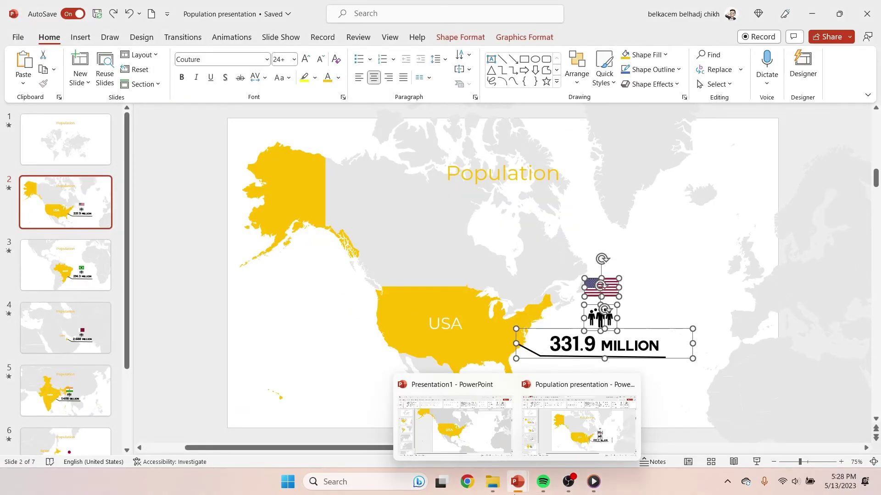
{"action": "left_click", "coordinate": [455, 417]}
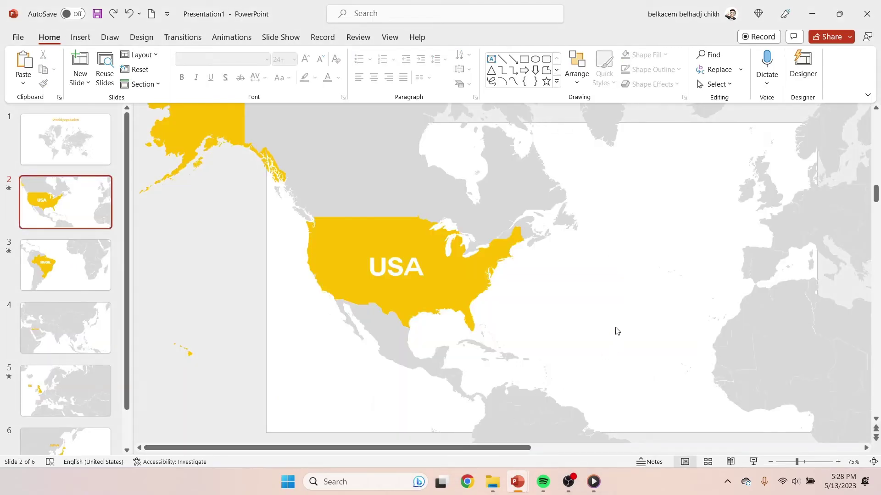
{"action": "key", "text": "ctrl+v"}
{"action": "left_click_drag", "start_coordinate": [626, 360], "coordinate": [592, 321]}
Bring Brazil's flag, people icon and 214.3 MILLION figure onto the Brazil slide
{"action": "mouse_move", "coordinate": [517, 481]}
{"action": "left_click", "coordinate": [575, 443]}
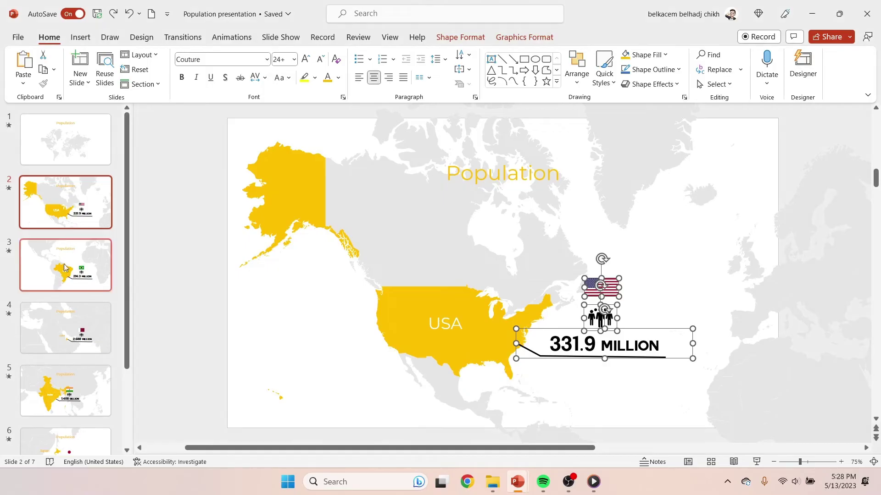
{"action": "left_click", "coordinate": [66, 265]}
{"action": "left_click", "coordinate": [601, 289]}
{"action": "left_click", "coordinate": [601, 317], "text": "shift"}
{"action": "left_click", "coordinate": [628, 345], "text": "shift"}
{"action": "mouse_move", "coordinate": [517, 482]}
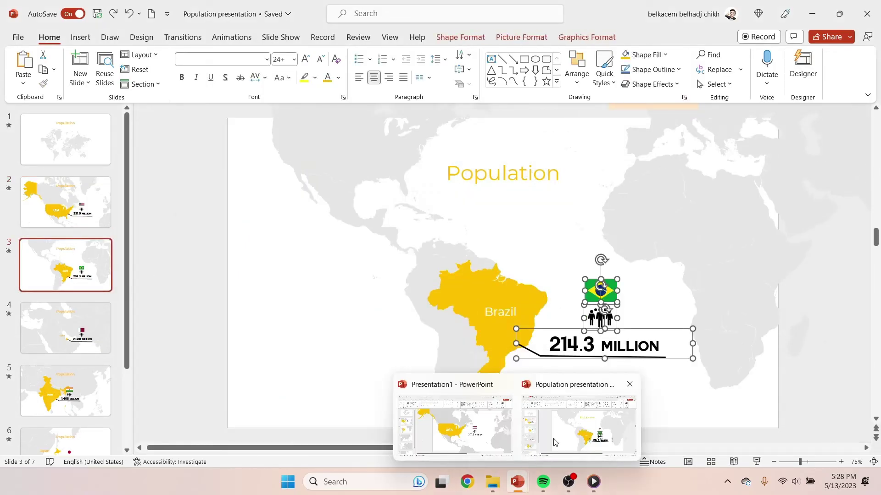
{"action": "left_click", "coordinate": [493, 441]}
{"action": "scroll", "coordinate": [533, 347], "scroll_direction": "down", "scroll_amount": 1}
{"action": "key", "text": "ctrl+v"}
{"action": "left_click_drag", "start_coordinate": [622, 359], "coordinate": [527, 300]}
{"action": "left_click", "coordinate": [531, 335]}
Bring the Qatar people icon and 2.688 MILLION figure onto the Qatar slide
{"action": "mouse_move", "coordinate": [529, 492]}
{"action": "left_click", "coordinate": [525, 426]}
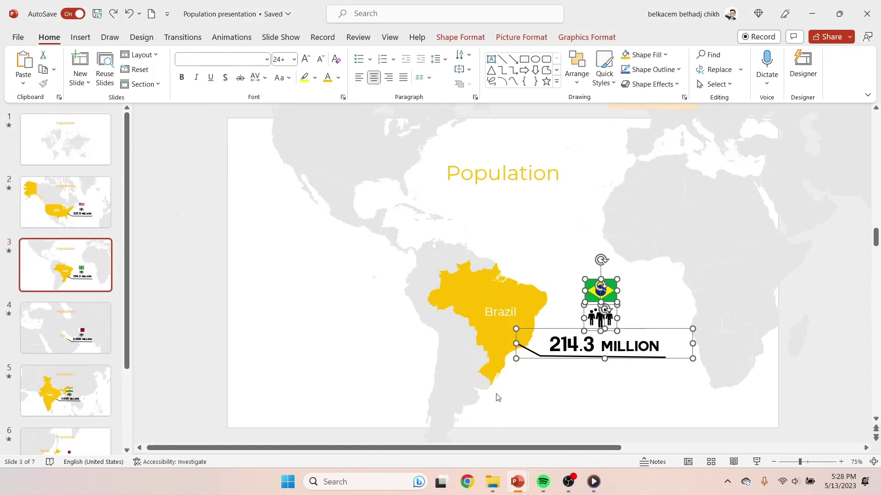
{"action": "scroll", "coordinate": [163, 320], "scroll_direction": "down", "scroll_amount": 1}
{"action": "left_click", "coordinate": [599, 315]}
{"action": "left_click", "coordinate": [548, 357], "text": "shift"}
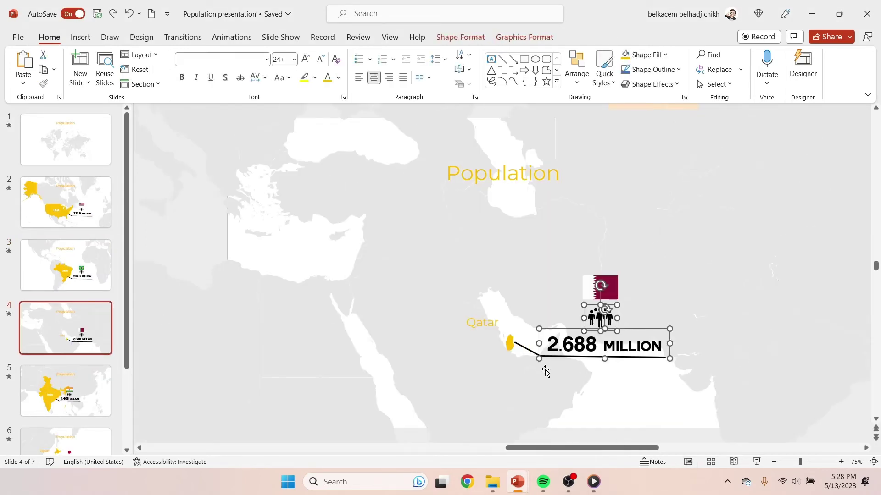
{"action": "mouse_move", "coordinate": [517, 481]}
{"action": "left_click", "coordinate": [489, 447]}
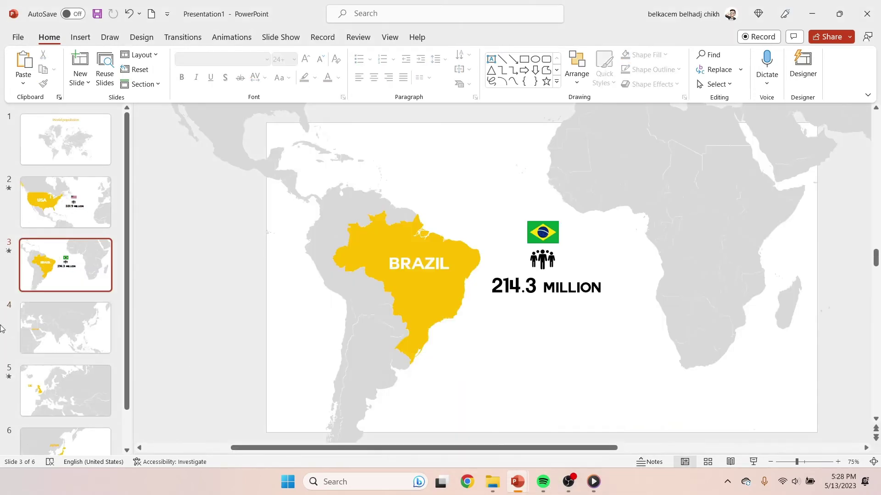
{"action": "scroll", "coordinate": [393, 344], "scroll_direction": "down", "scroll_amount": 1}
{"action": "key", "text": "ctrl+v"}
{"action": "left_click_drag", "start_coordinate": [611, 365], "coordinate": [418, 343]}
Copy the Qatar flag onto the Qatar slide
{"action": "mouse_move", "coordinate": [518, 482]}
{"action": "left_click", "coordinate": [577, 427]}
{"action": "left_click", "coordinate": [600, 288]}
{"action": "key", "text": "ctrl+c"}
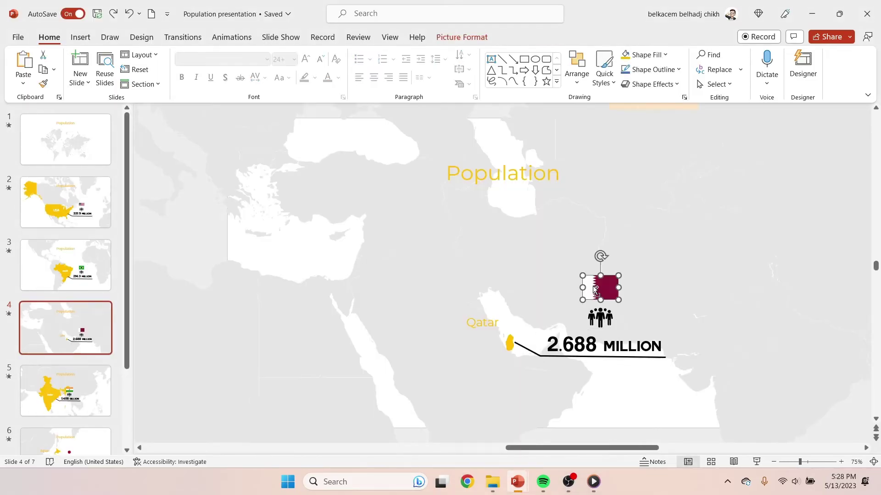
{"action": "left_click", "coordinate": [454, 427]}
{"action": "key", "text": "ctrl+v"}
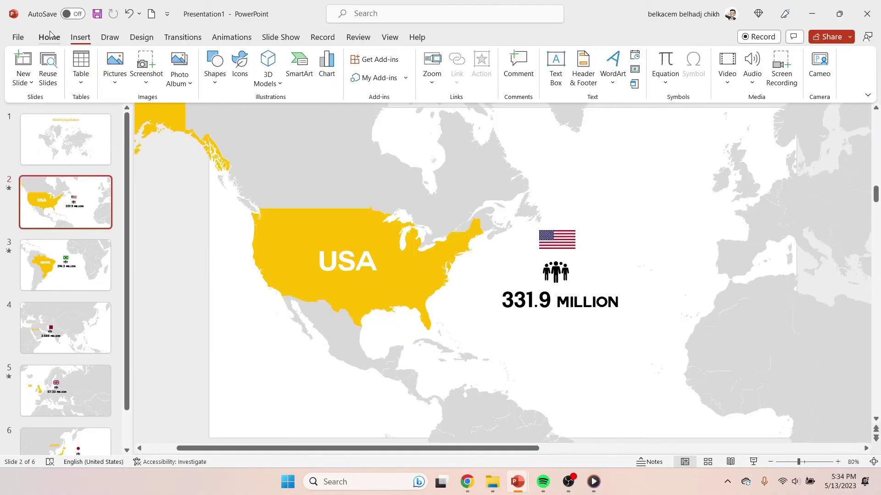
{"action": "left_click", "coordinate": [81, 37]}
Insert a straight line by Florida's coast and select it with the short slanted segment
{"action": "left_click", "coordinate": [215, 73]}
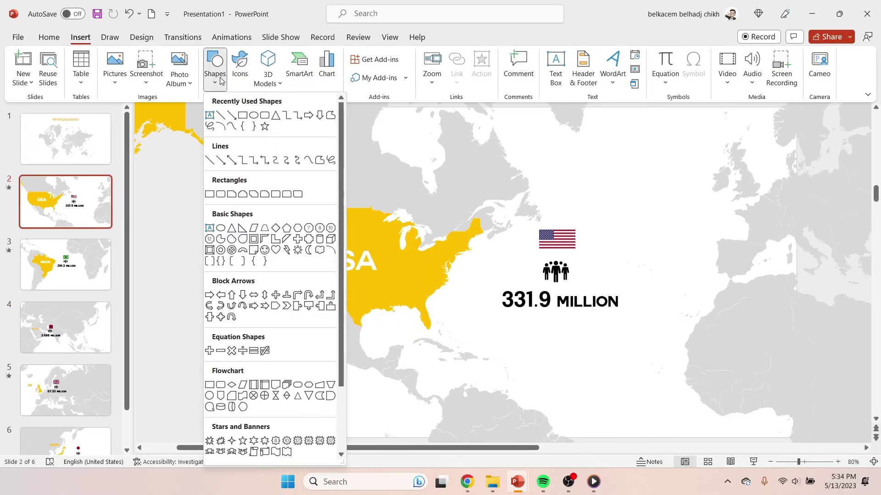
{"action": "left_click", "coordinate": [210, 160]}
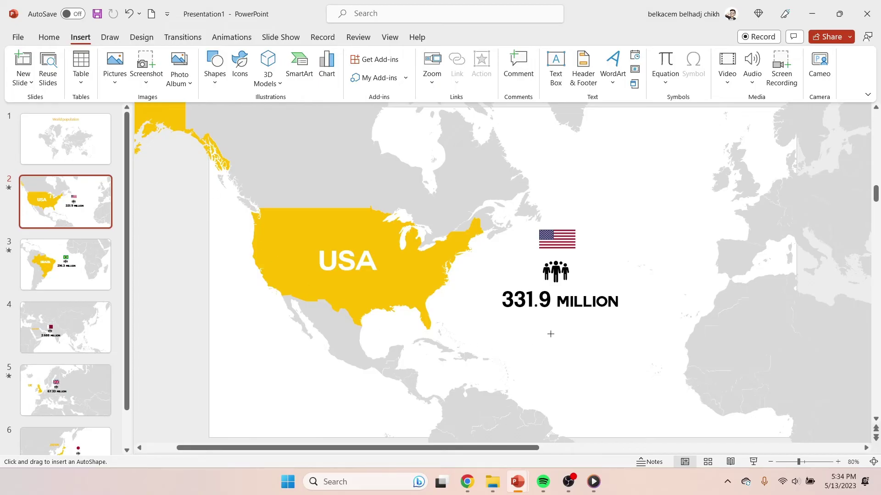
{"action": "left_click", "coordinate": [572, 355]}
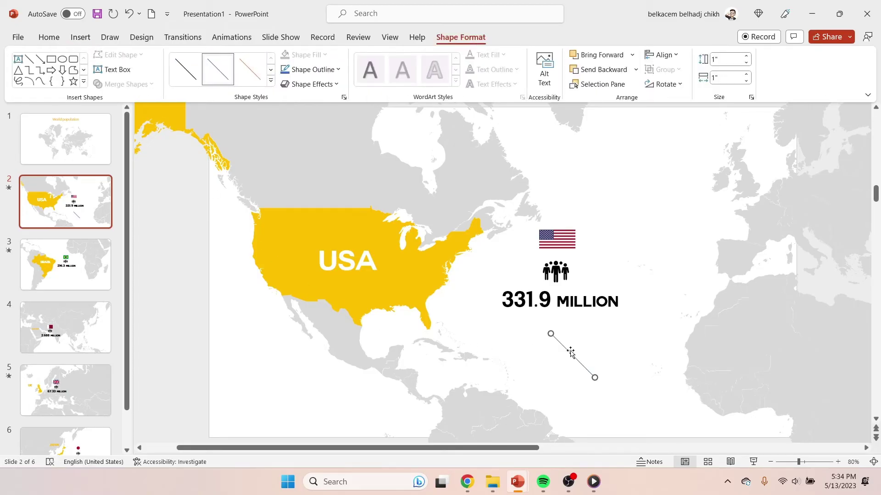
{"action": "mouse_move", "coordinate": [572, 355]}
{"action": "left_mouse_down"}
{"action": "mouse_move", "coordinate": [451, 319]}
{"action": "mouse_move", "coordinate": [472, 324]}
{"action": "mouse_move", "coordinate": [457, 313]}
{"action": "mouse_move", "coordinate": [515, 332]}
{"action": "mouse_move", "coordinate": [621, 312]}
{"action": "mouse_move", "coordinate": [646, 317]}
{"action": "left_mouse_up"}
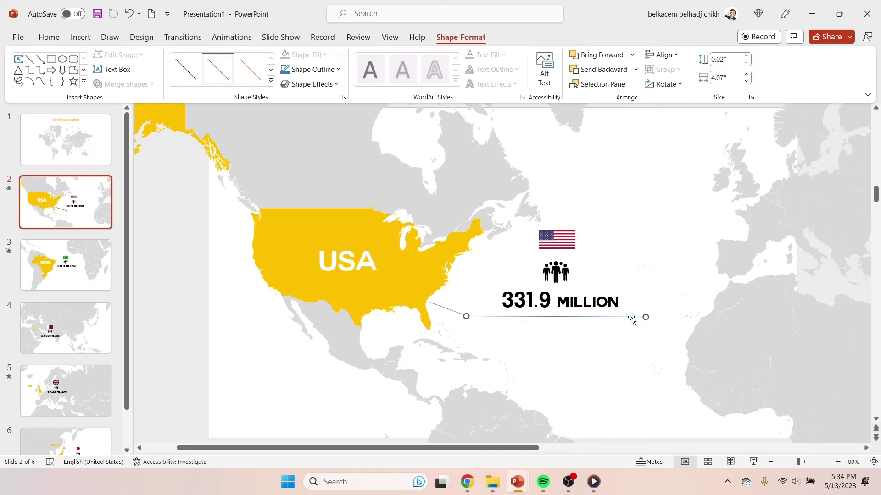
{"action": "left_click", "coordinate": [455, 313], "text": "shift"}
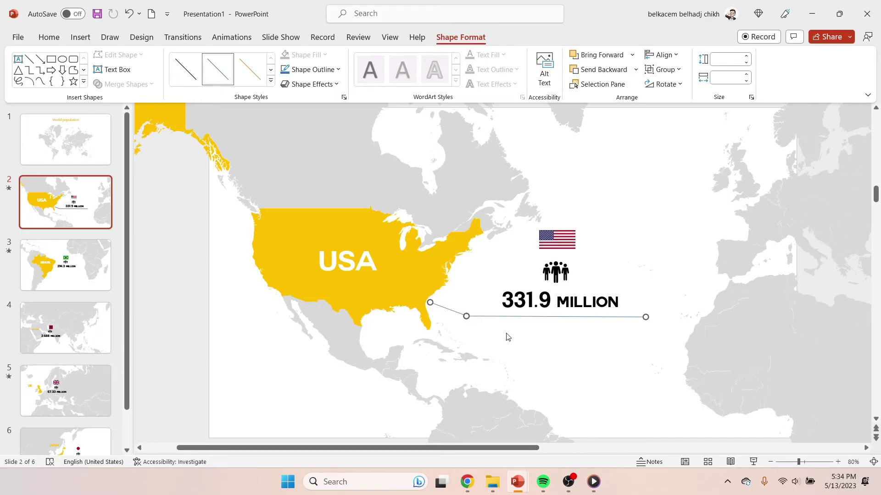
{"action": "left_click", "coordinate": [312, 69]}
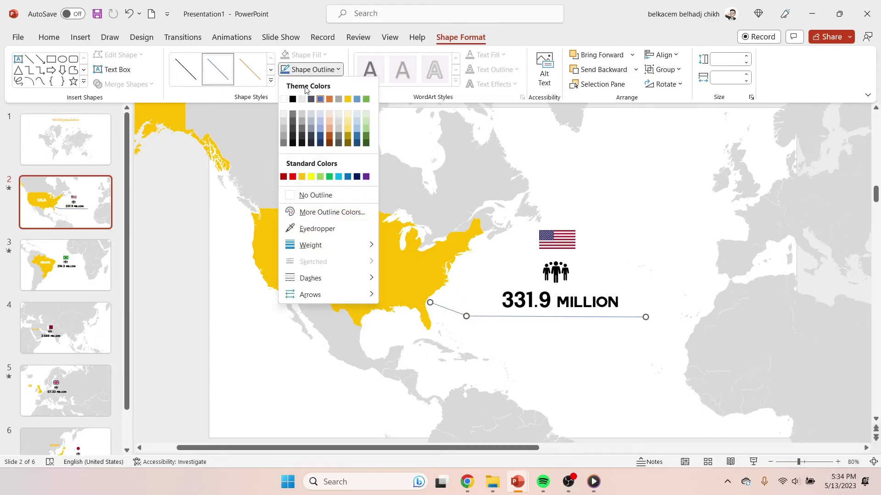
Make both leader lines black with a 3 pt weight
{"action": "left_click", "coordinate": [293, 99]}
{"action": "left_click", "coordinate": [312, 70]}
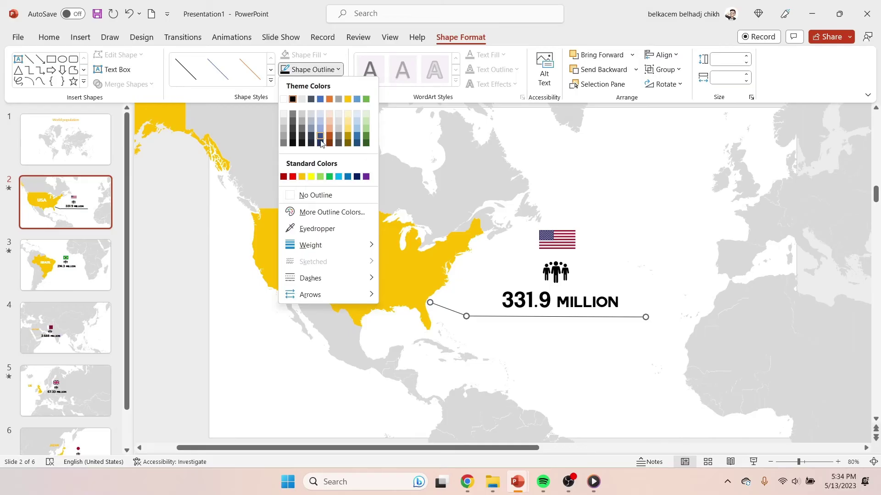
{"action": "mouse_move", "coordinate": [339, 241]}
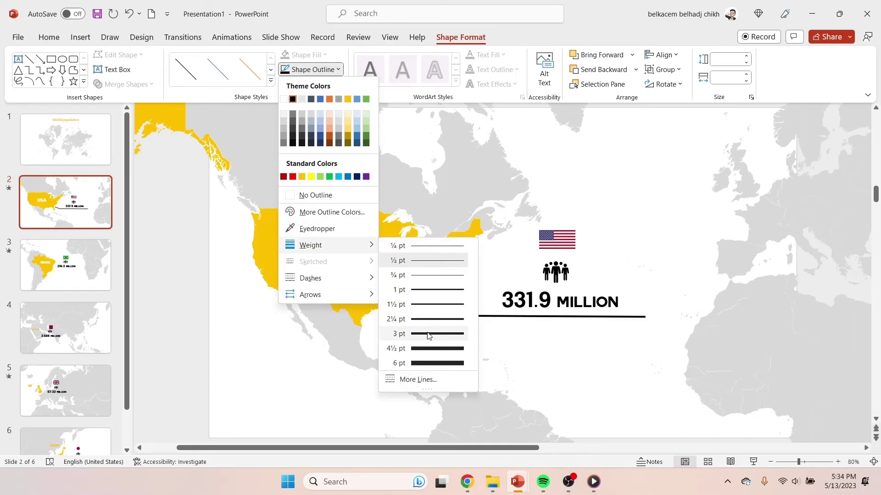
{"action": "left_click", "coordinate": [428, 334]}
{"action": "left_click", "coordinate": [563, 356]}
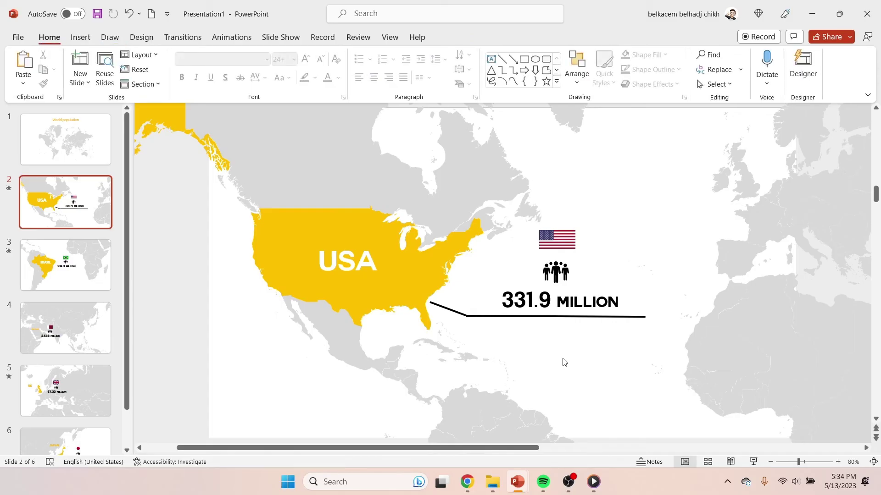
Check the USA slide in a slide show
{"action": "left_click", "coordinate": [753, 461]}
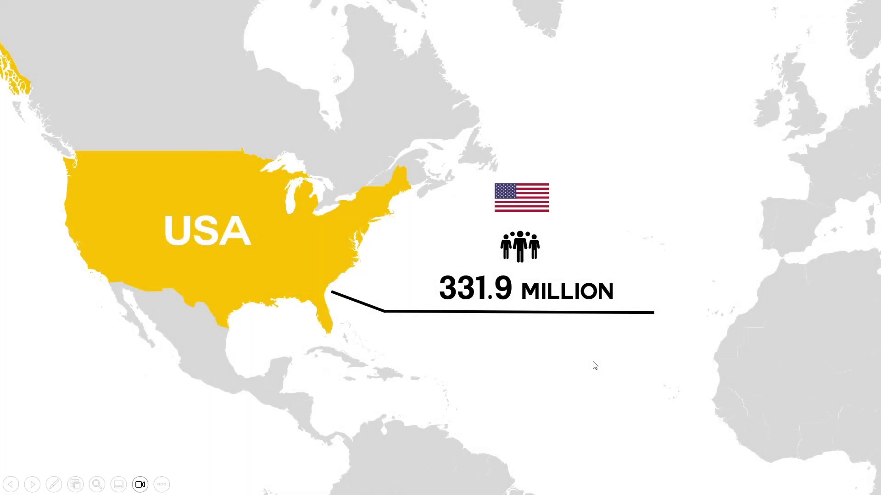
{"action": "key", "text": "Escape"}
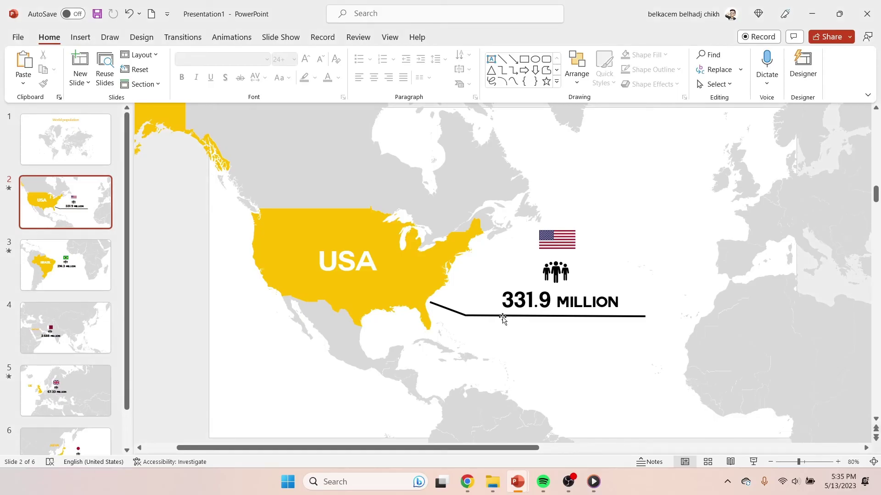
{"action": "left_click", "coordinate": [453, 311]}
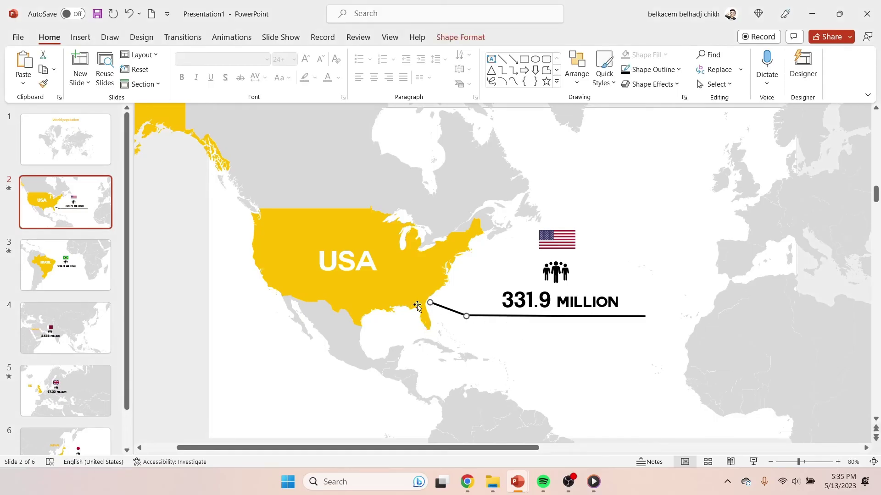
Give the diagonal leader line a Wipe From Left animation and copy it to the horizontal line
{"action": "left_click", "coordinate": [231, 38]}
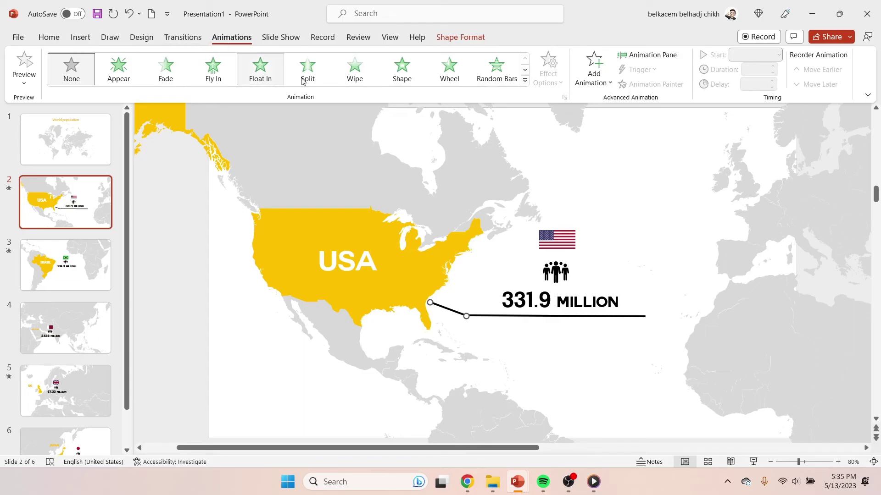
{"action": "left_click", "coordinate": [355, 76]}
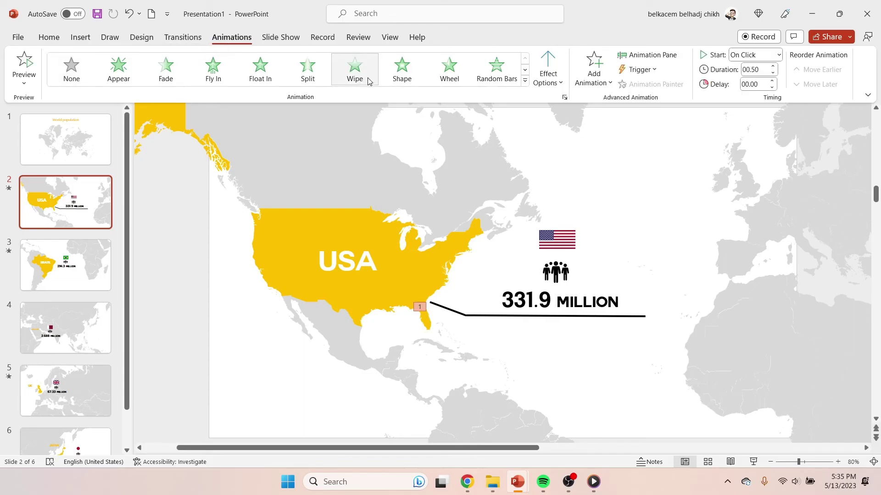
{"action": "left_click", "coordinate": [557, 81]}
{"action": "left_click", "coordinate": [567, 153]}
{"action": "left_click", "coordinate": [647, 55]}
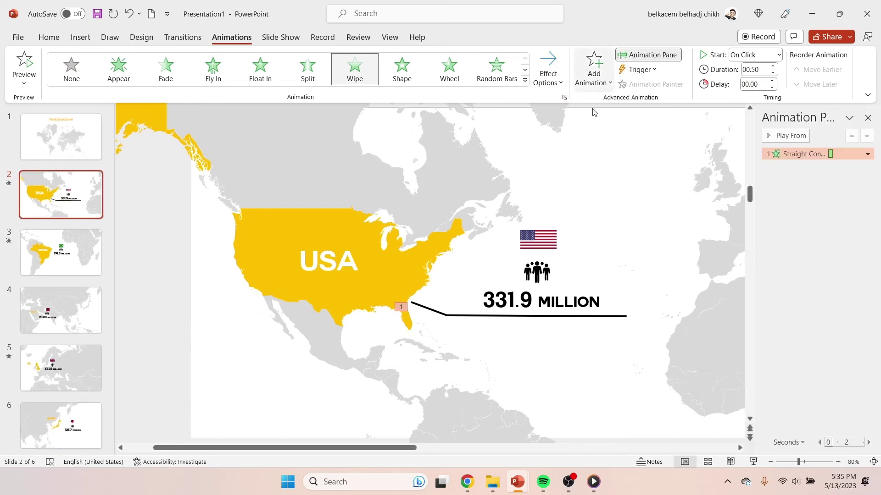
{"action": "left_click", "coordinate": [434, 312]}
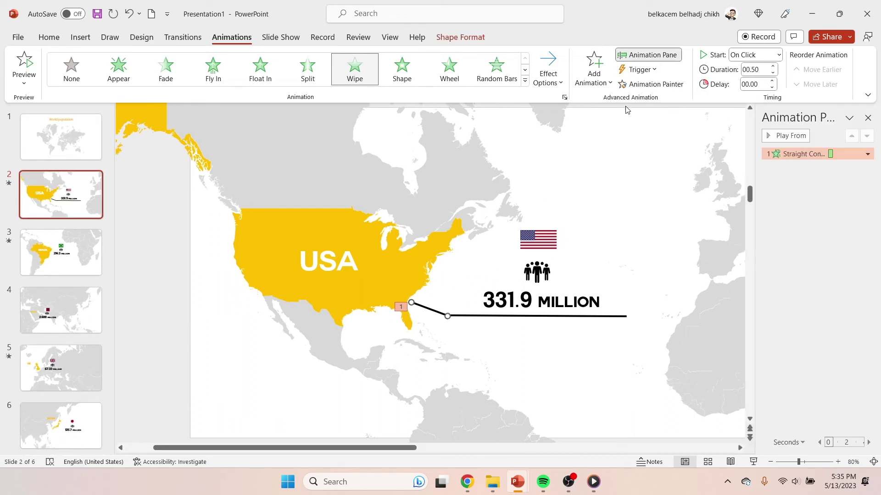
{"action": "left_click", "coordinate": [632, 84]}
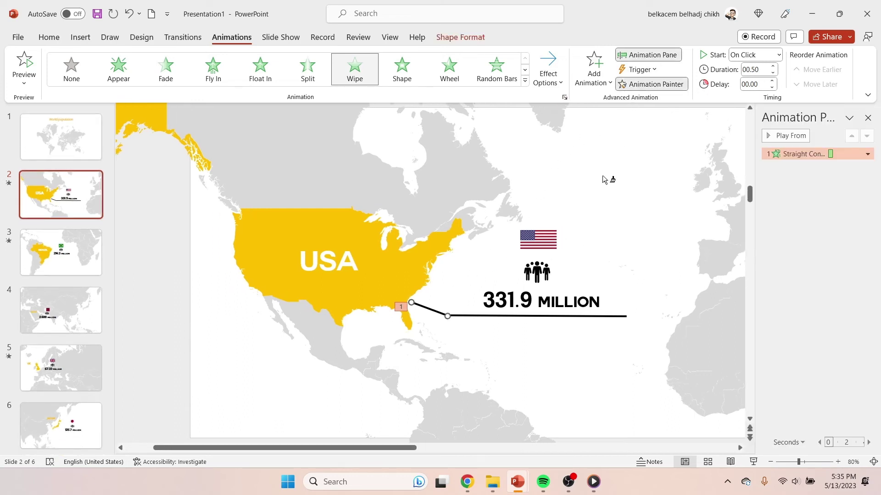
{"action": "left_click", "coordinate": [531, 317]}
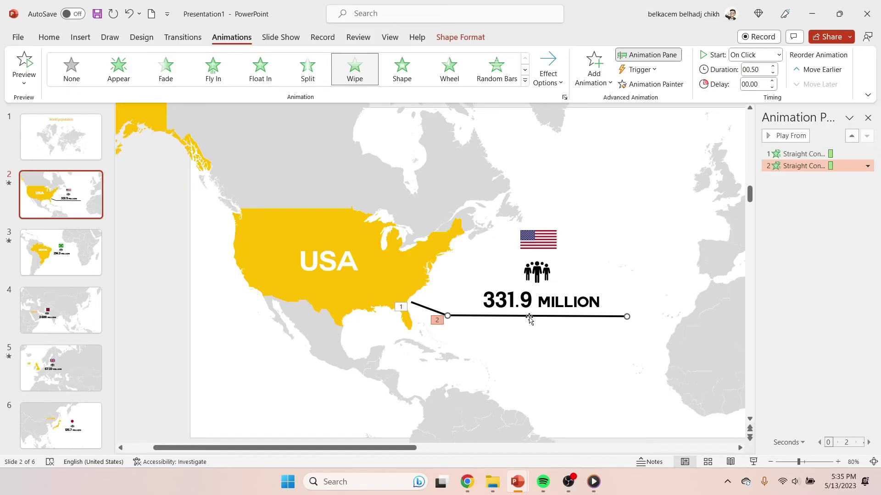
Set both line animations to start With Previous, delaying the horizontal line's wipe by 0.40 s
{"action": "left_click", "coordinate": [868, 166]}
{"action": "left_click", "coordinate": [822, 192]}
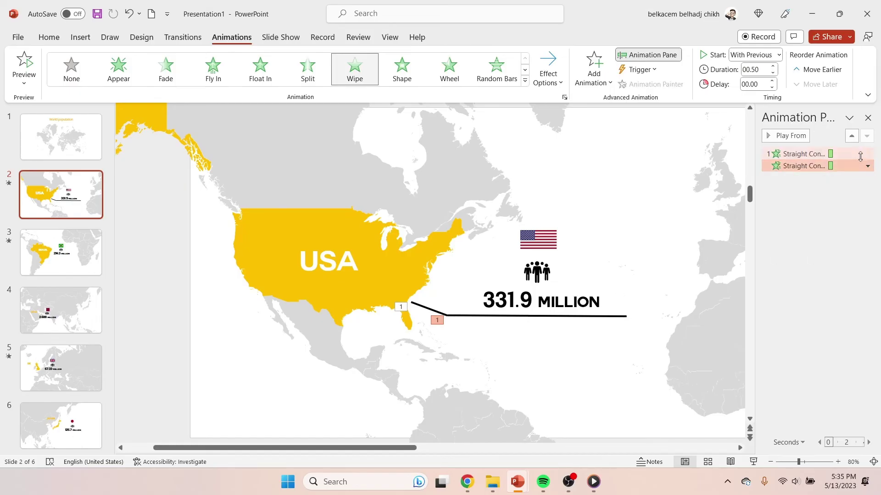
{"action": "left_click", "coordinate": [858, 154]}
{"action": "left_click", "coordinate": [867, 154]}
{"action": "left_click", "coordinate": [825, 181]}
{"action": "left_click", "coordinate": [840, 211]}
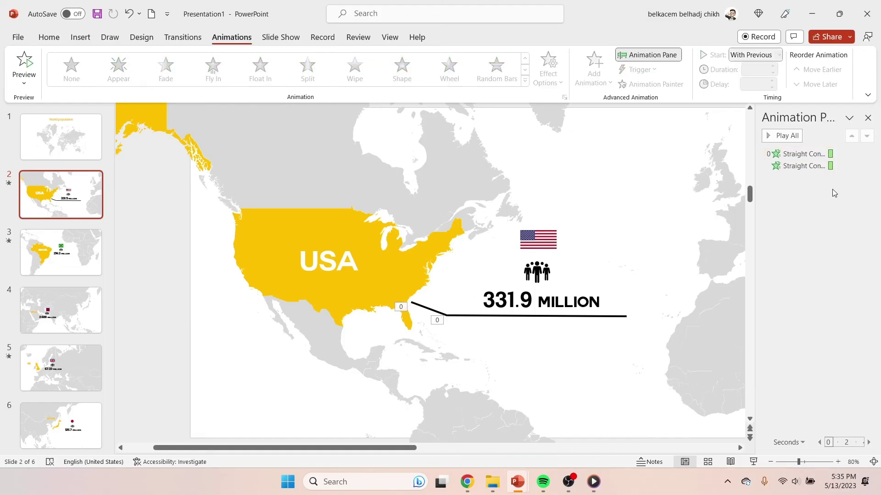
{"action": "left_click_drag", "start_coordinate": [831, 166], "coordinate": [836, 166]}
{"action": "left_click", "coordinate": [836, 228]}
Preview the slide's animations and select both leader lines
{"action": "left_click", "coordinate": [784, 136]}
{"action": "left_click", "coordinate": [459, 317]}
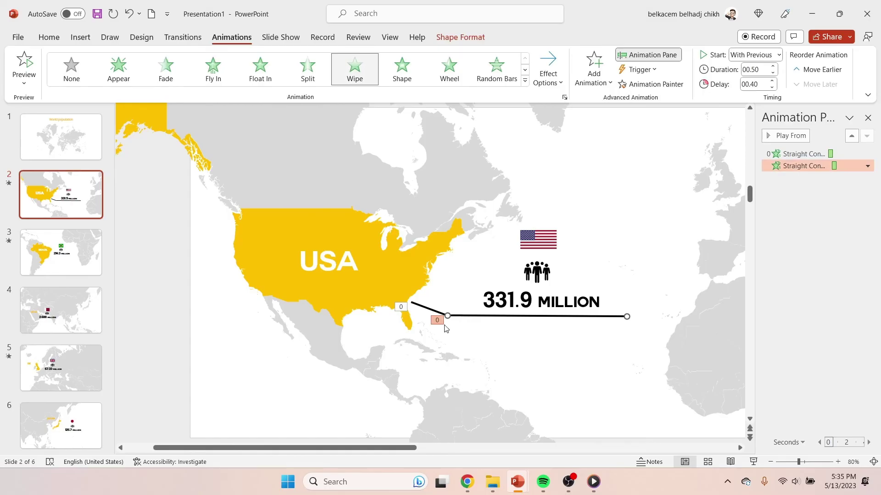
{"action": "left_click", "coordinate": [429, 310], "text": "shift"}
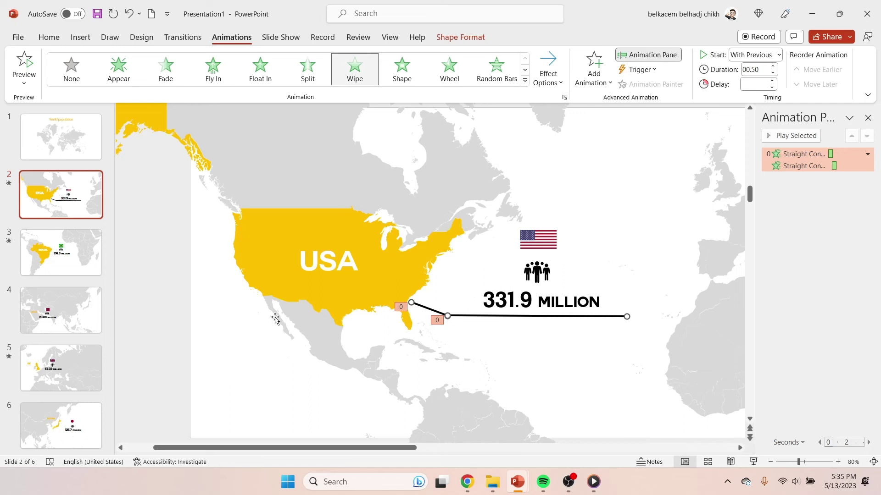
Paste the animated leader lines onto the Brazil slide and shorten the horizontal line to end under the figure
{"action": "left_click", "coordinate": [67, 252]}
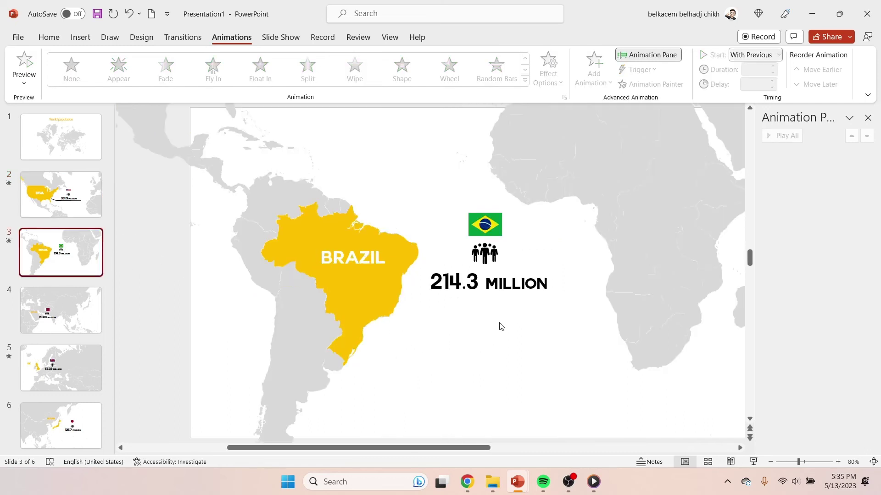
{"action": "key", "text": "ctrl+v"}
{"action": "left_click_drag", "start_coordinate": [508, 316], "coordinate": [480, 300]}
{"action": "key", "text": "Escape"}
{"action": "left_click", "coordinate": [548, 301]}
{"action": "left_click_drag", "start_coordinate": [599, 300], "coordinate": [554, 299]}
Paste the leader lines onto the Qatar slide and move its flag, icon and 2.688 MILLION figure above them
{"action": "scroll", "coordinate": [544, 336], "scroll_direction": "down", "scroll_amount": 1}
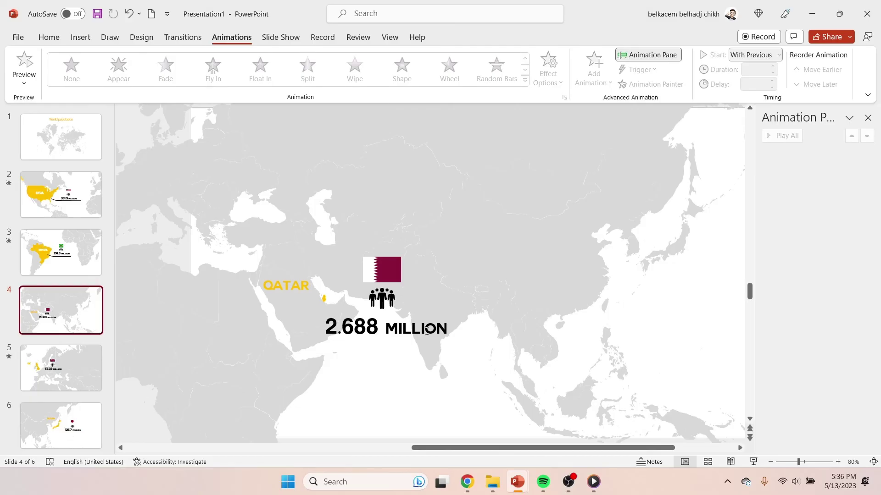
{"action": "key", "text": "ctrl+v"}
{"action": "left_click_drag", "start_coordinate": [485, 315], "coordinate": [403, 315]}
{"action": "left_click", "coordinate": [351, 327]}
{"action": "left_click", "coordinate": [381, 298], "text": "shift"}
{"action": "left_click", "coordinate": [376, 270], "text": "shift"}
{"action": "left_click_drag", "start_coordinate": [376, 270], "coordinate": [431, 243]}
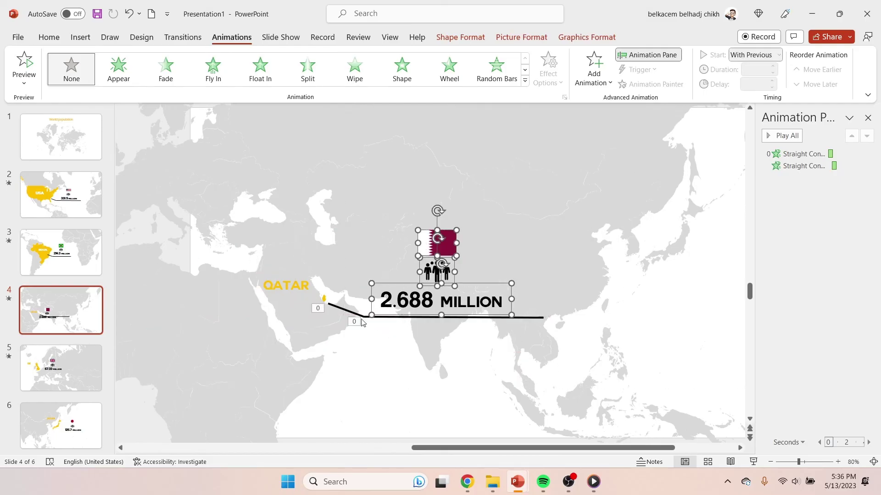
{"action": "left_click", "coordinate": [138, 362]}
Place the leader lines under 67.33 MILLION on the UK slide and shift the group above the line
{"action": "scroll", "coordinate": [138, 362], "scroll_direction": "down", "scroll_amount": 1}
{"action": "key", "text": "ctrl+v"}
{"action": "left_click_drag", "start_coordinate": [498, 313], "coordinate": [418, 301]}
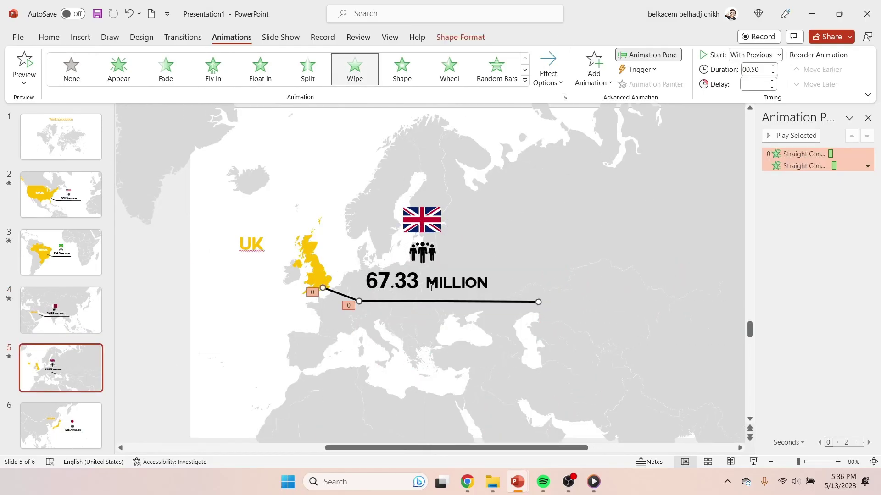
{"action": "left_click", "coordinate": [413, 253]}
{"action": "left_click_drag", "start_coordinate": [409, 219], "coordinate": [425, 224]}
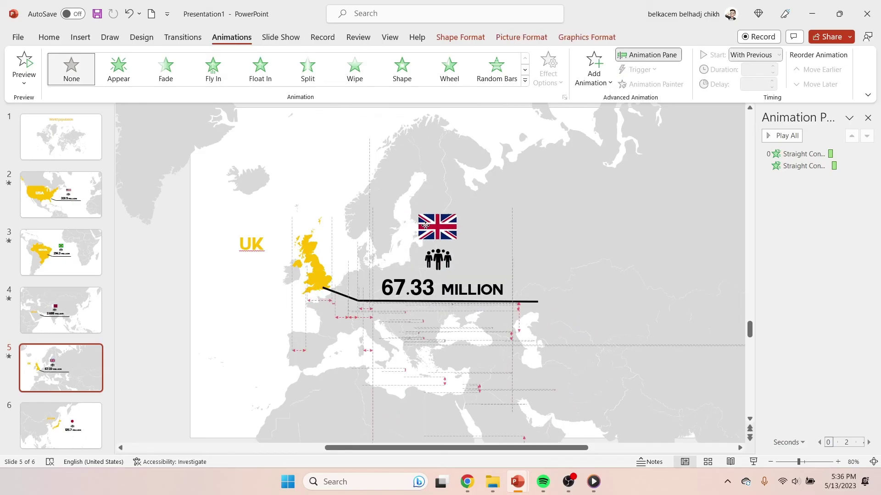
{"action": "left_click", "coordinate": [238, 312]}
Add the leader lines on the Japan slide, with the flag, icon and 125.7 MILLION figure above them
{"action": "key", "text": "Page_Down"}
{"action": "key", "text": "ctrl+v"}
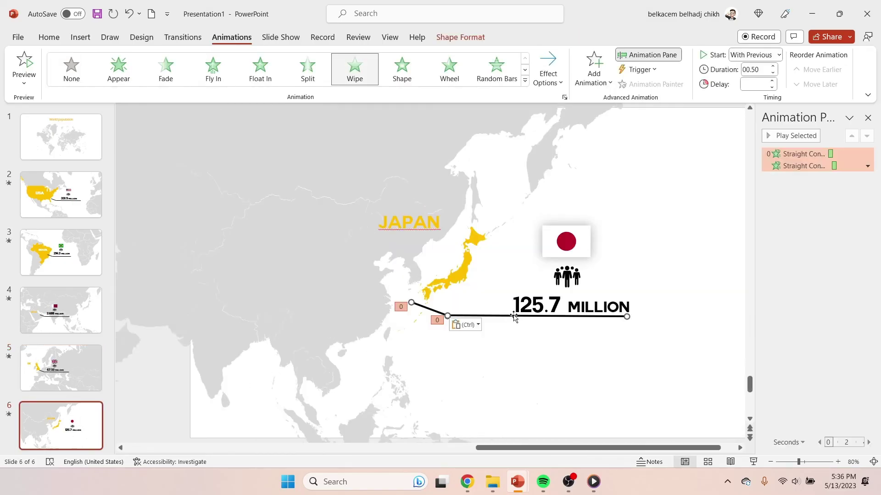
{"action": "left_click_drag", "start_coordinate": [537, 315], "coordinate": [554, 307]}
{"action": "left_click", "coordinate": [563, 278]}
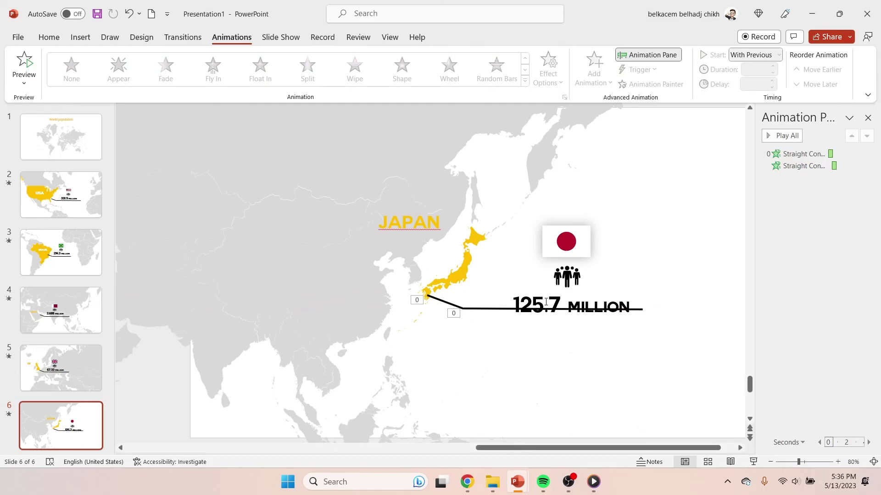
{"action": "left_click", "coordinate": [555, 243], "text": "shift"}
{"action": "mouse_move", "coordinate": [555, 244]}
{"action": "left_mouse_down"}
{"action": "mouse_move", "coordinate": [555, 222]}
{"action": "mouse_move", "coordinate": [544, 232]}
{"action": "left_mouse_up"}
{"action": "left_click", "coordinate": [555, 362]}
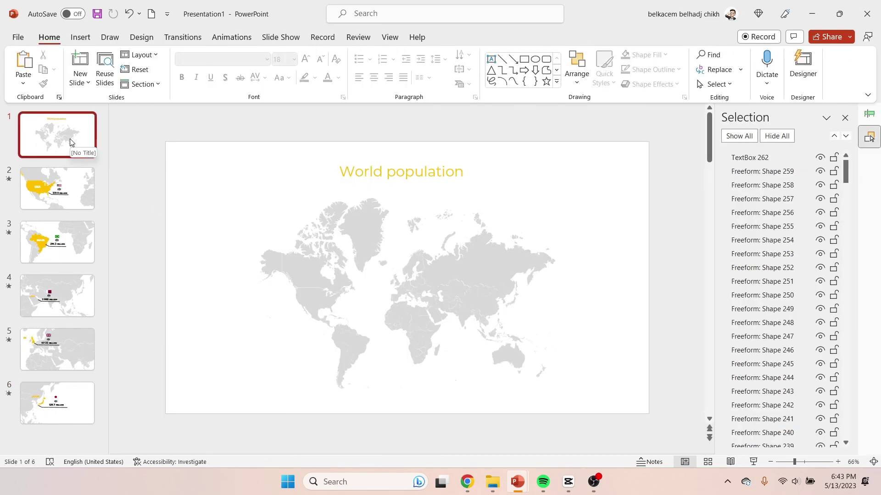
{"action": "left_click", "coordinate": [69, 142]}
Apply the Morph transition to all six slides
{"action": "key", "text": "ctrl+a"}
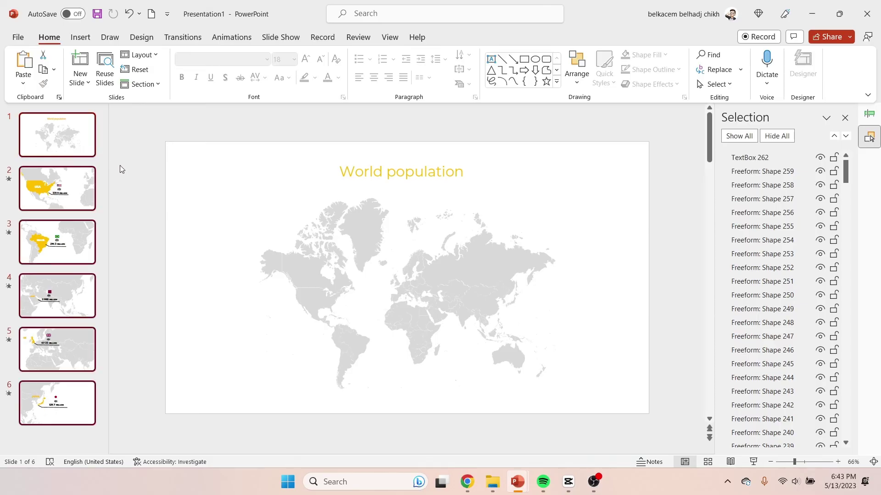
{"action": "left_click", "coordinate": [176, 39]}
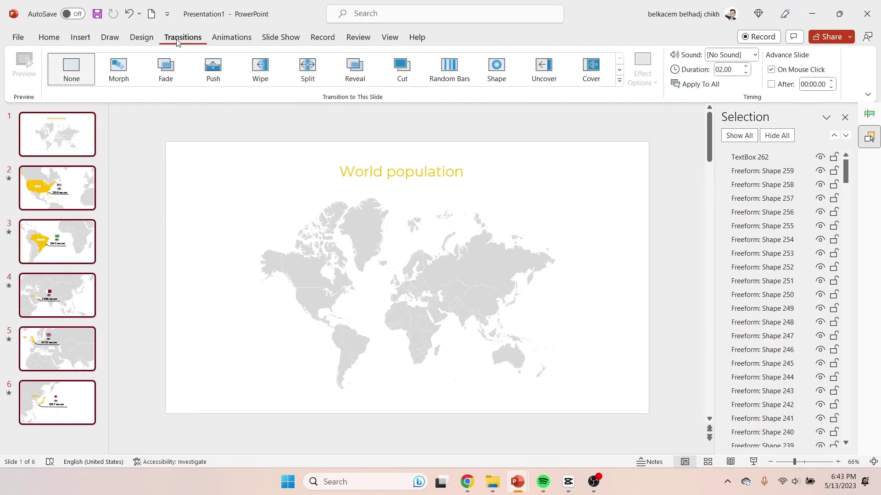
{"action": "left_click", "coordinate": [125, 74]}
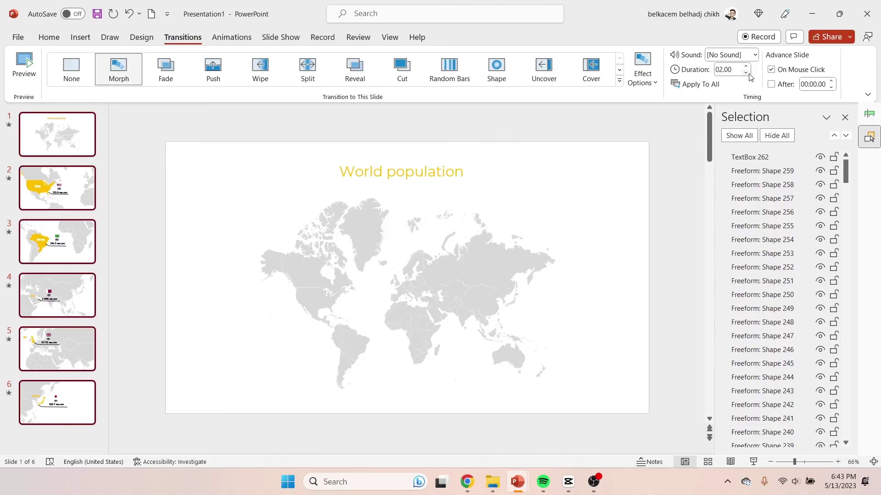
Duplicate the World population title slide
{"action": "left_click", "coordinate": [217, 175]}
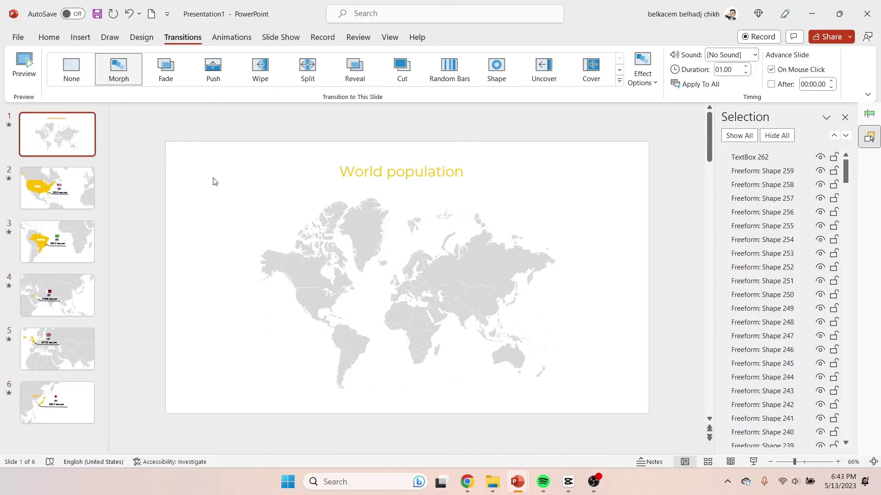
{"action": "right_click", "coordinate": [75, 140]}
{"action": "left_click", "coordinate": [147, 269]}
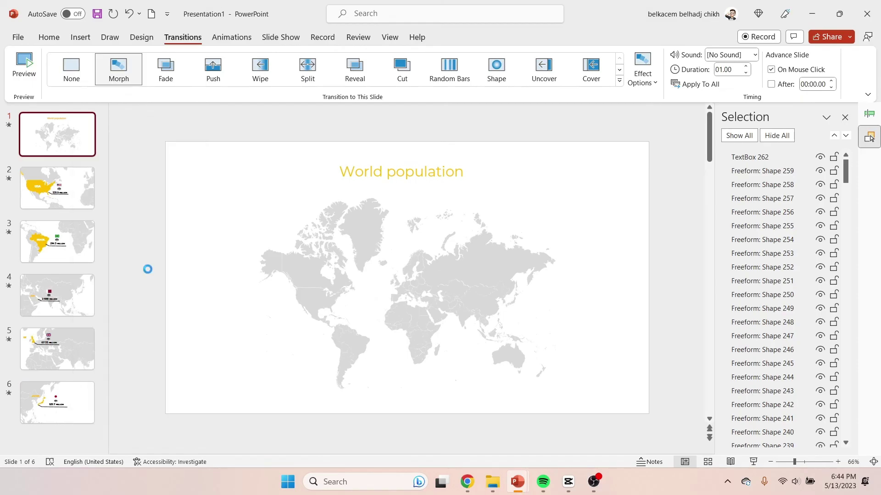